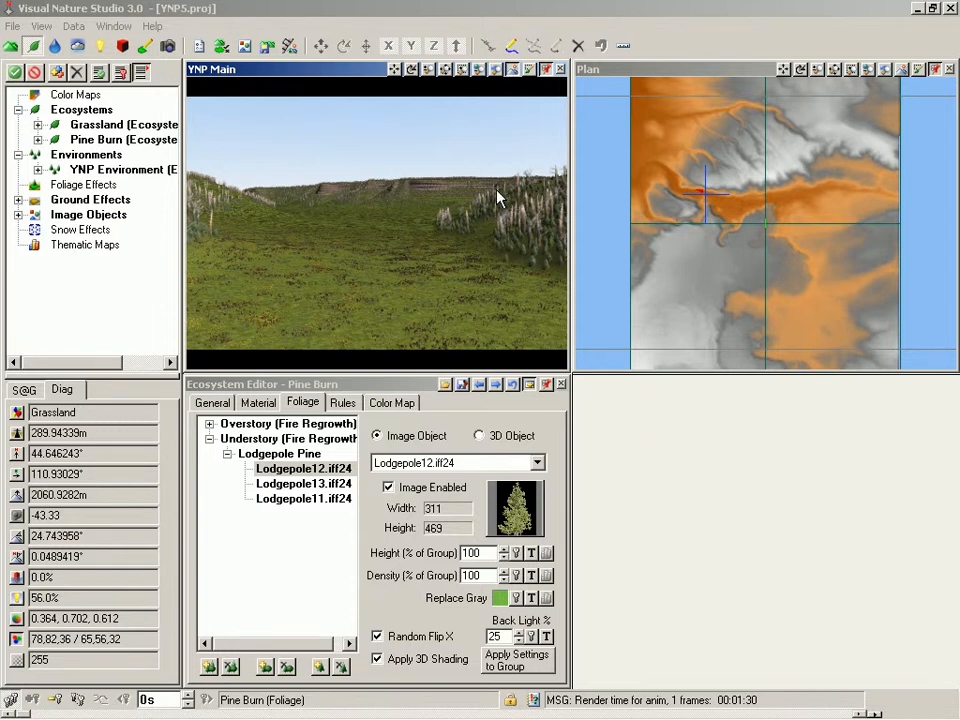
Step: Zoom the Plan view into the valley floor and enlarge the Plan window
click(660, 71)
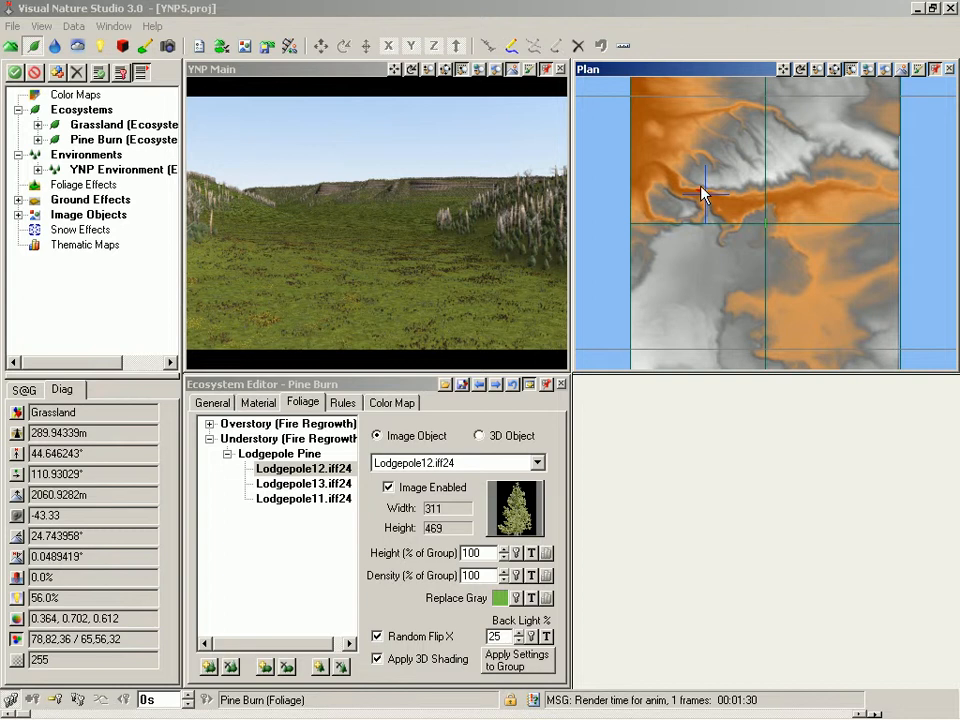
drag(700, 189, 757, 230)
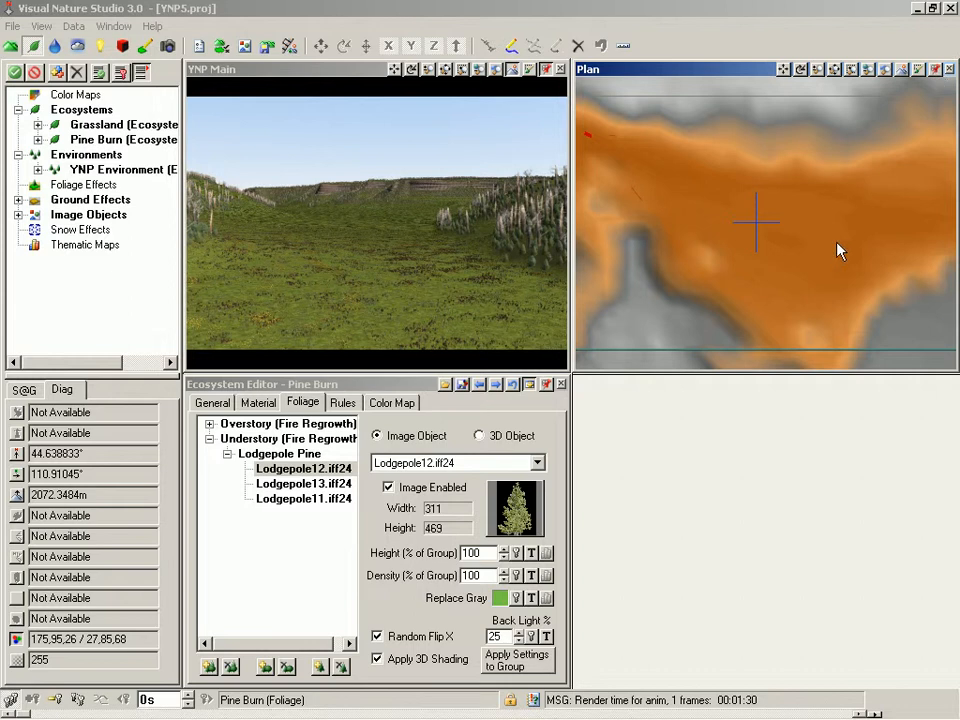
drag(575, 371, 324, 599)
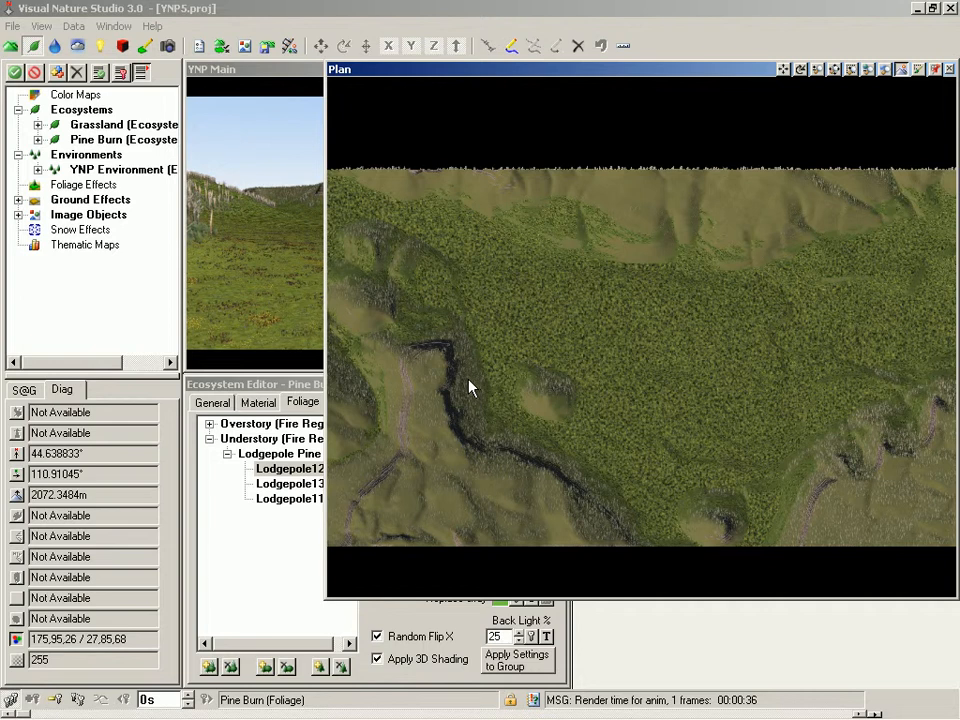
Step: Clone the Grassland ecosystem and rename the copy Grassland Plan
right_click(98, 131)
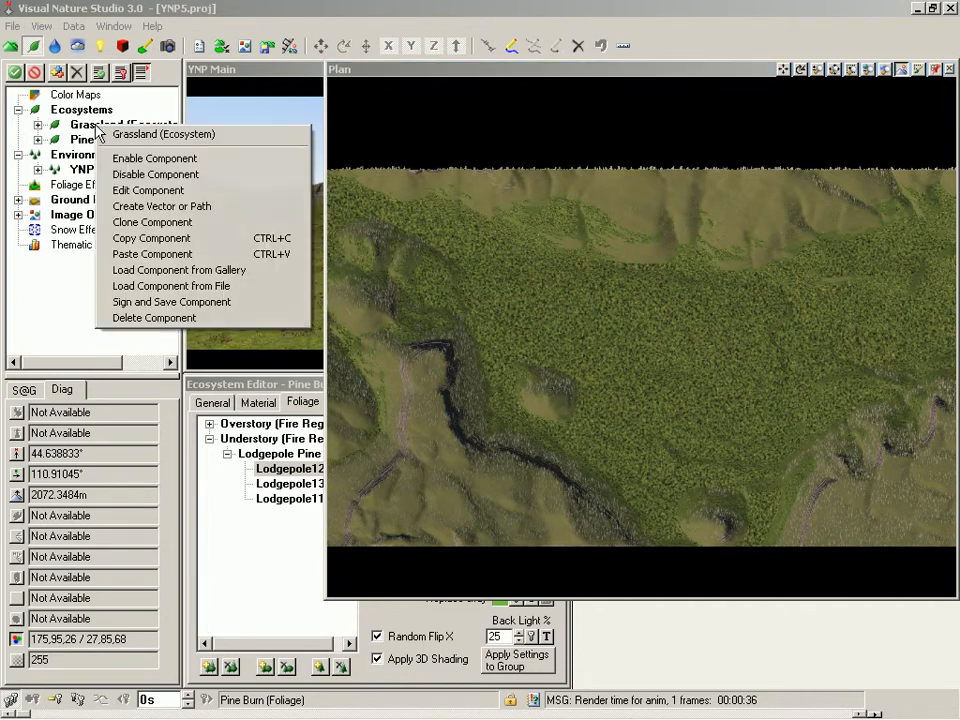
click(162, 222)
click(215, 402)
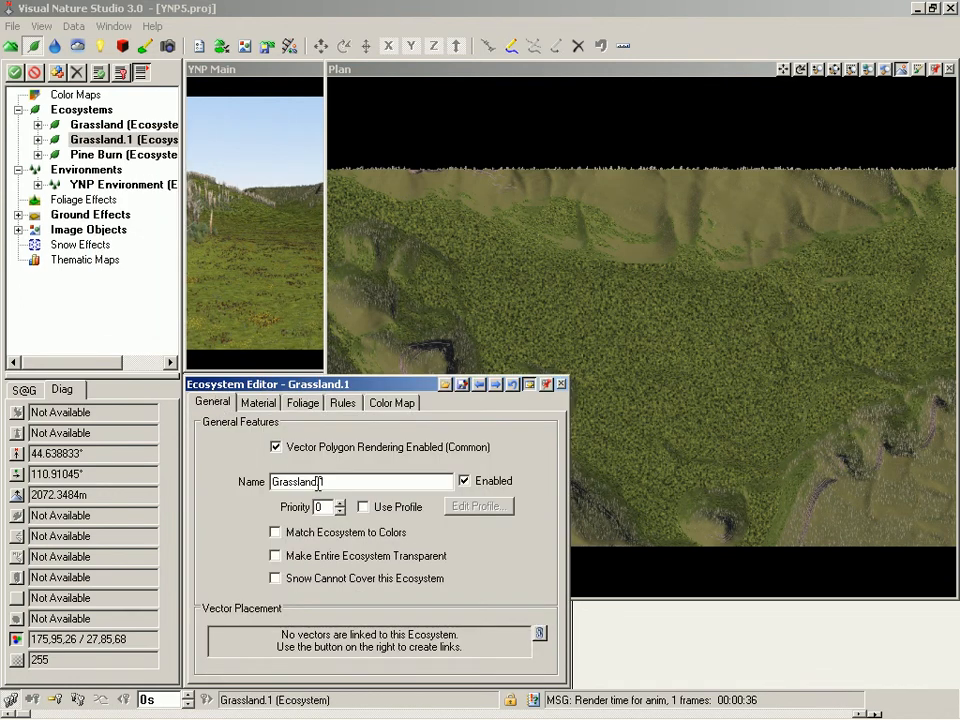
drag(318, 483, 340, 484)
text(Plan)
key(Return)
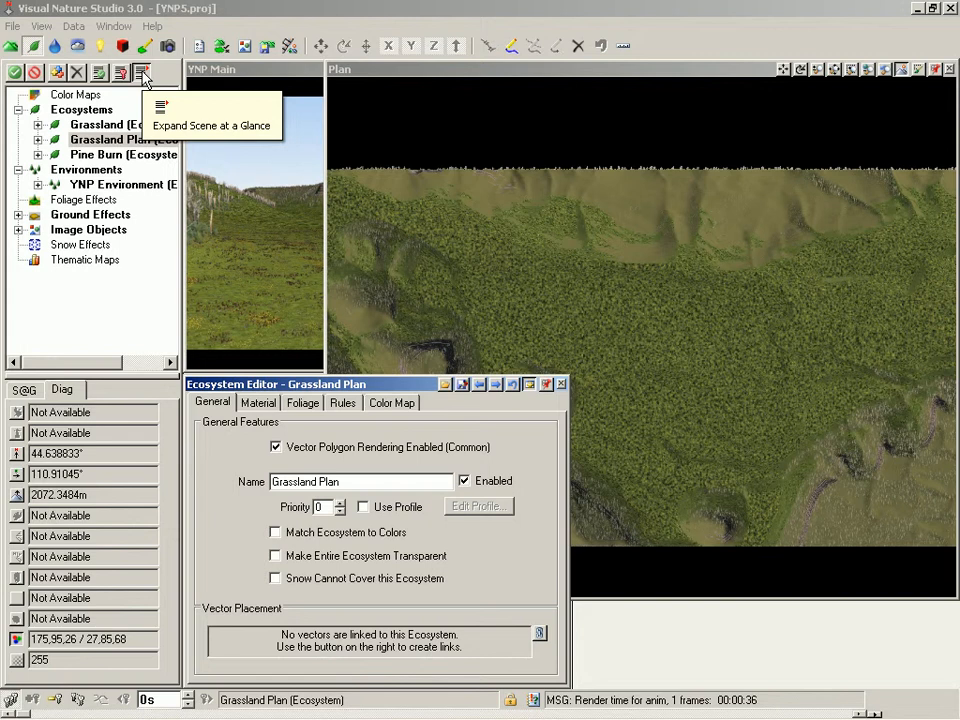
Step: Disable the Understory ecotype inside the Grassland material of the Grassland Plan ecosystem
drag(182, 92, 273, 91)
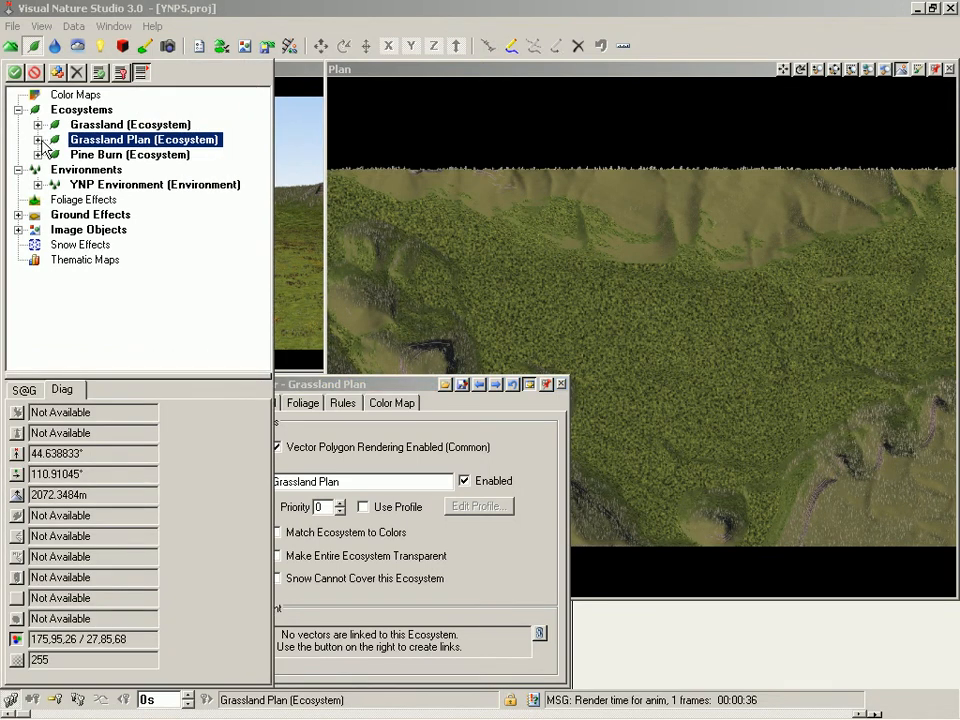
click(38, 140)
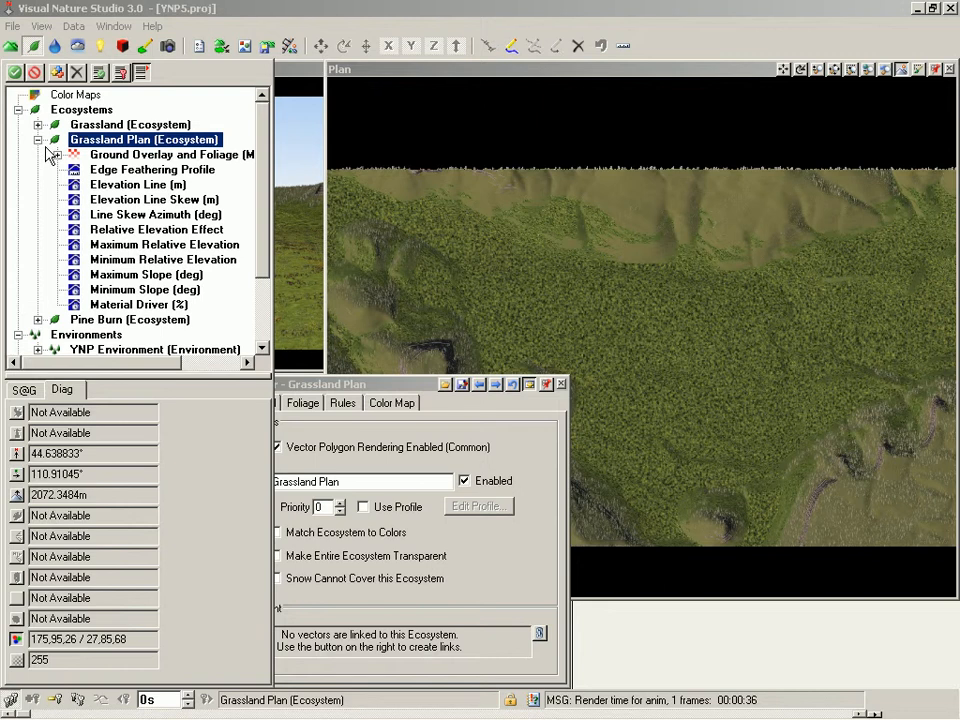
click(57, 155)
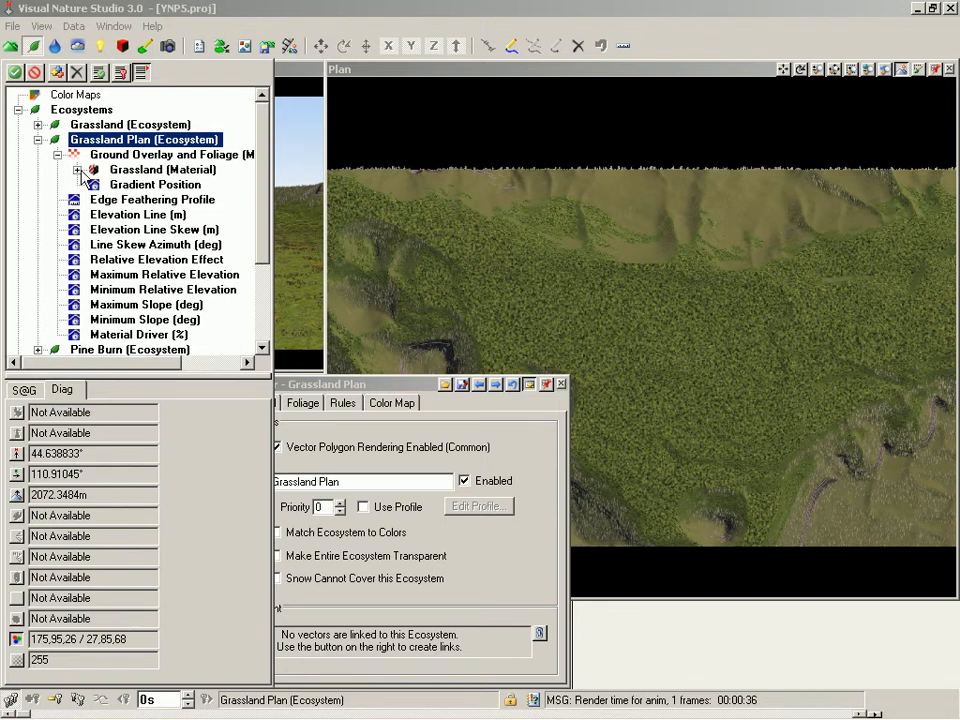
click(78, 170)
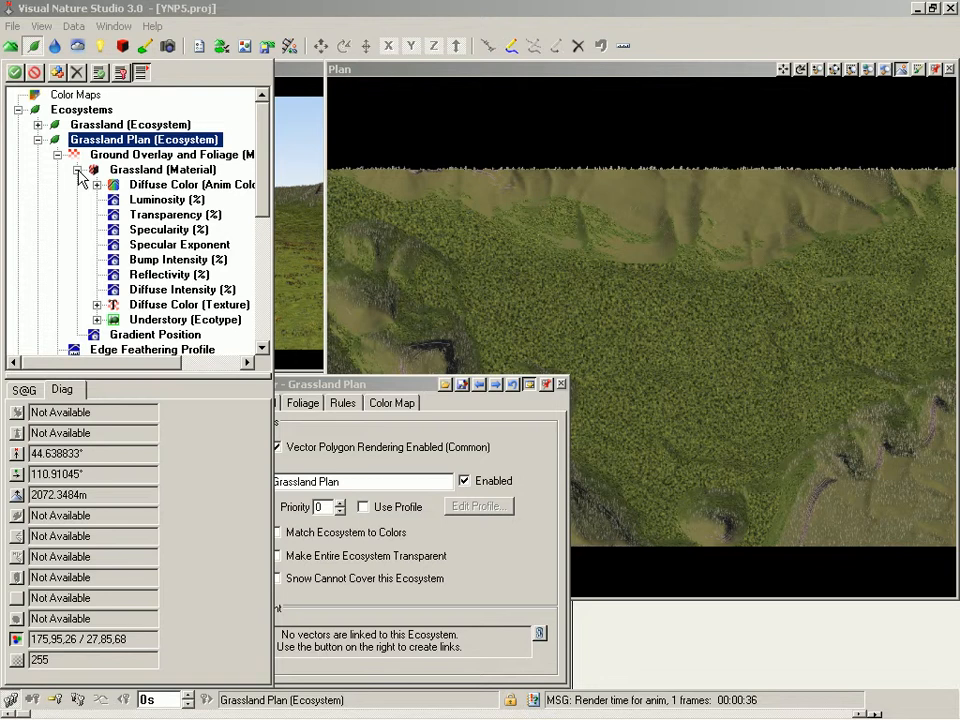
right_click(116, 324)
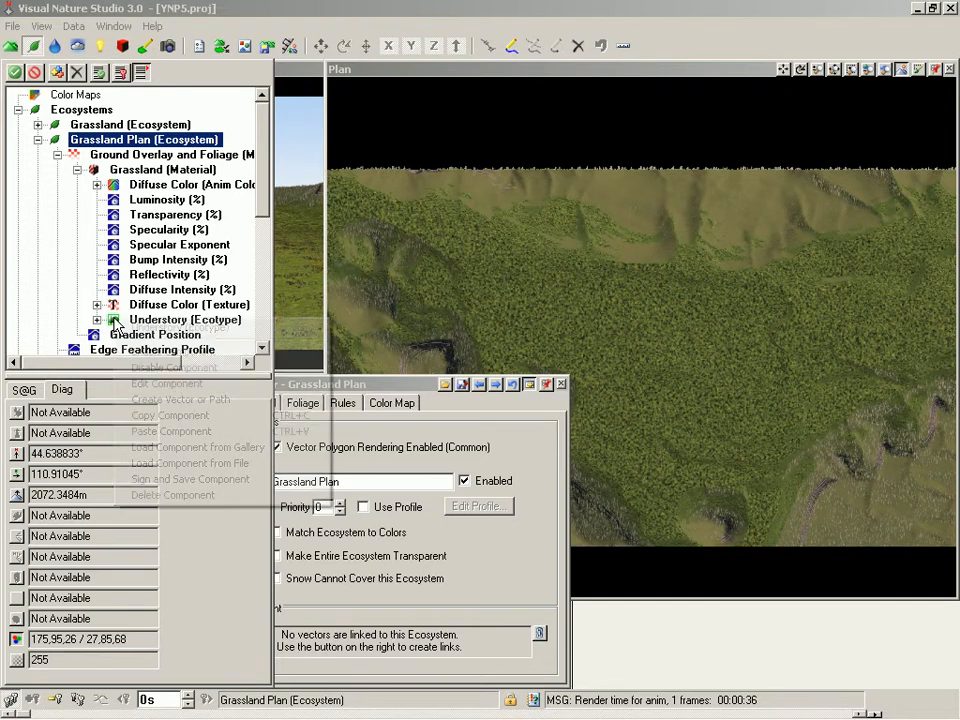
click(158, 371)
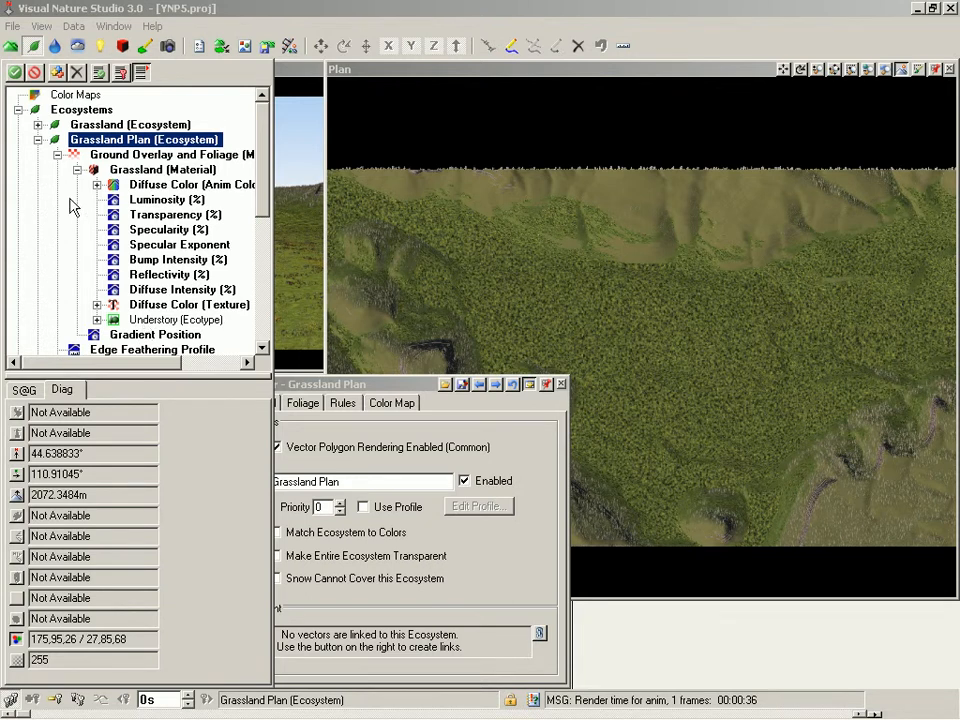
click(38, 140)
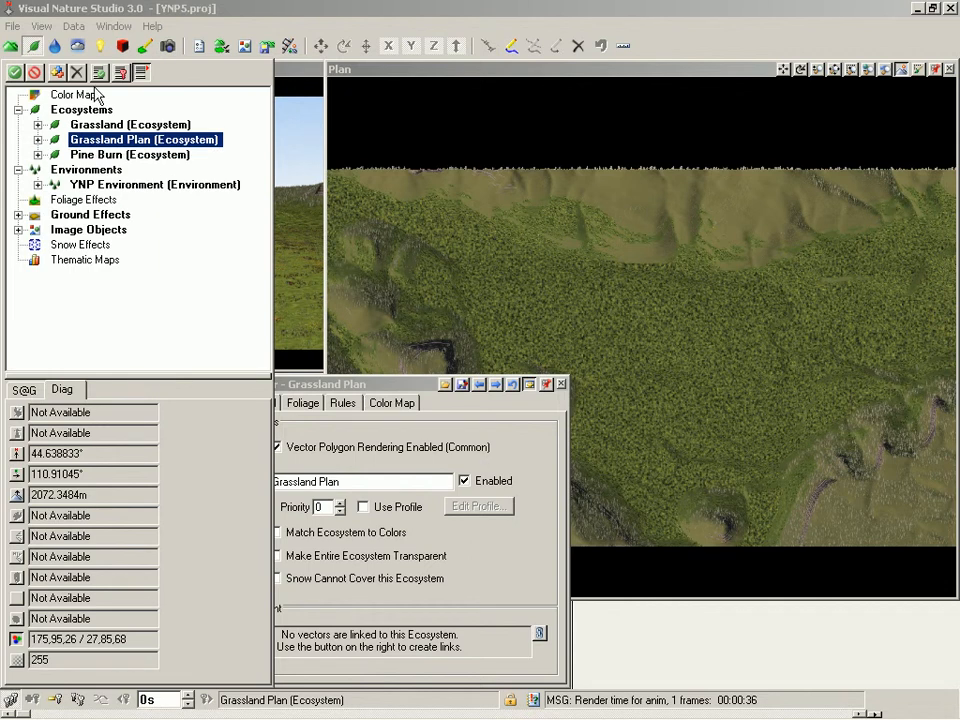
click(141, 72)
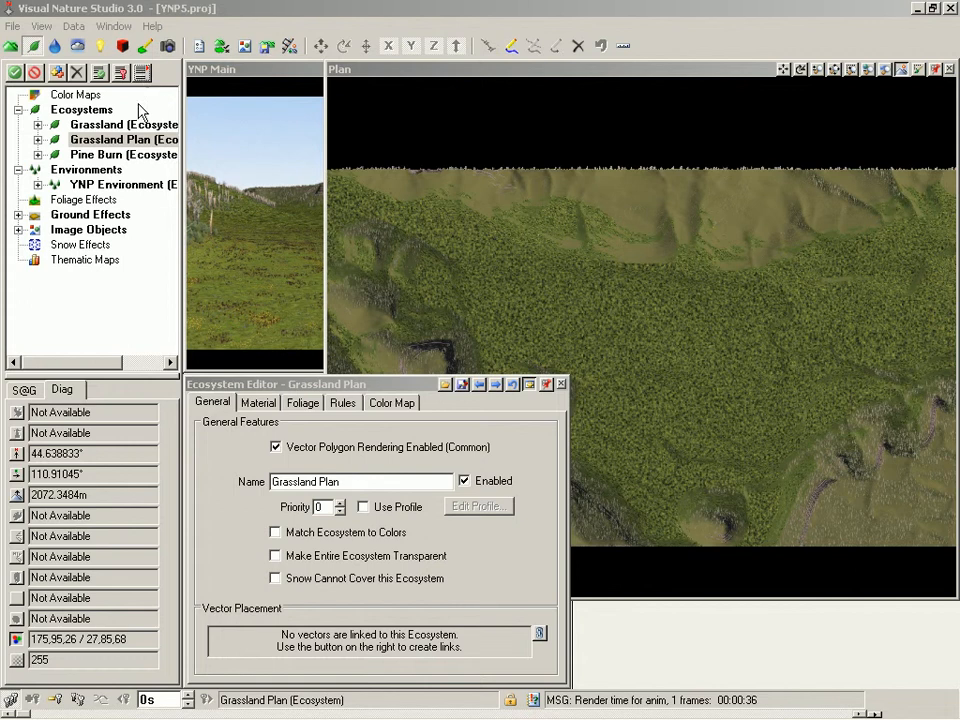
Step: Add all ecosystems to the YNP Environment and raise Grassland Plan to the top of its ecosystem list
double_click(118, 186)
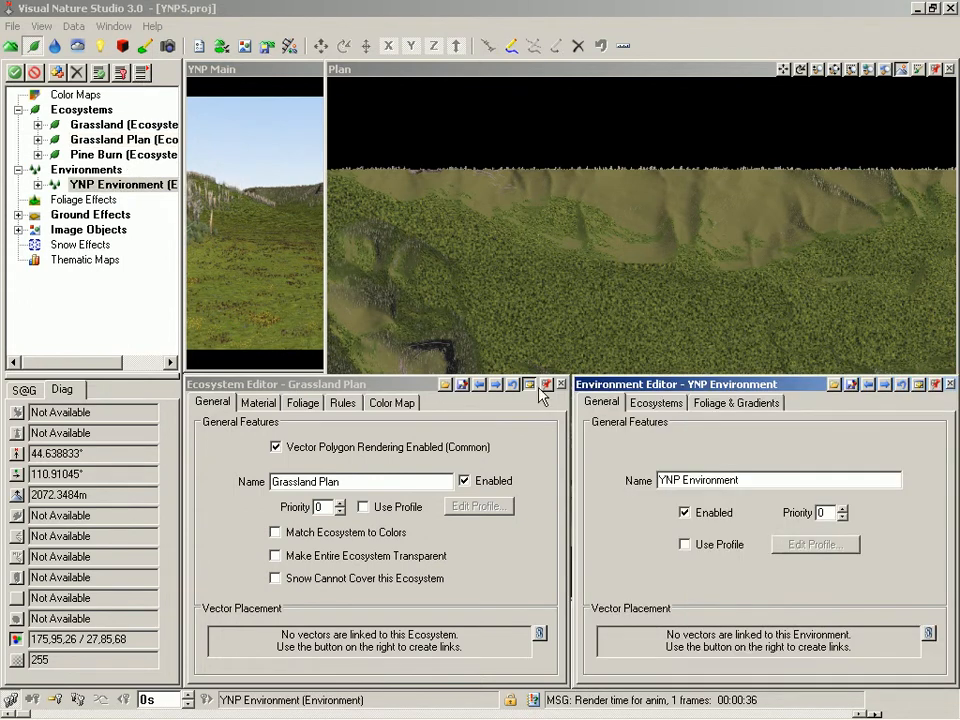
click(648, 407)
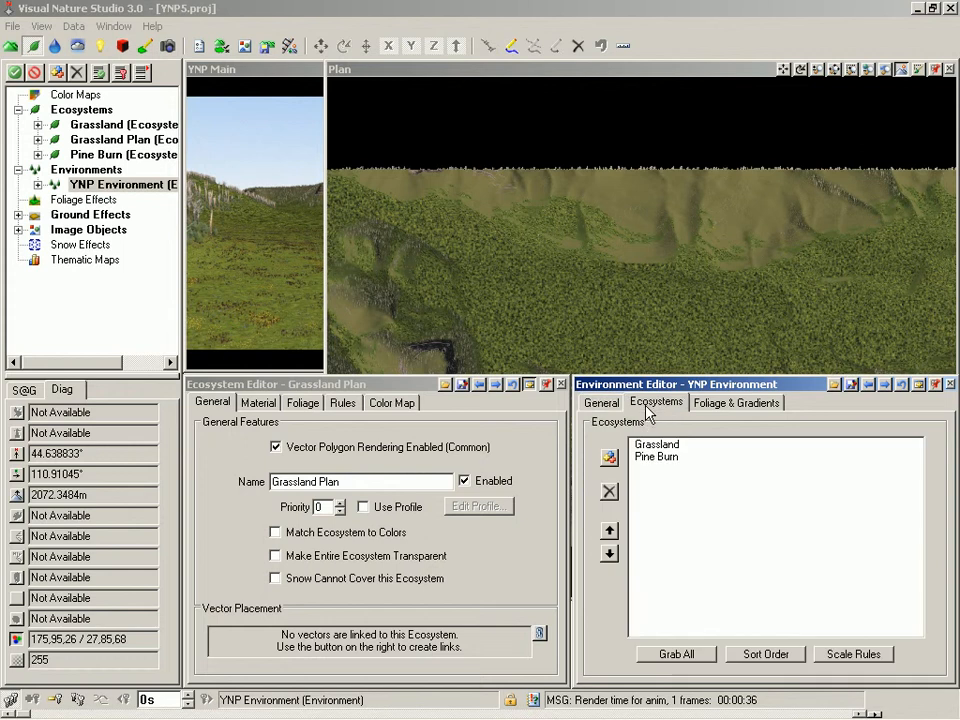
click(677, 656)
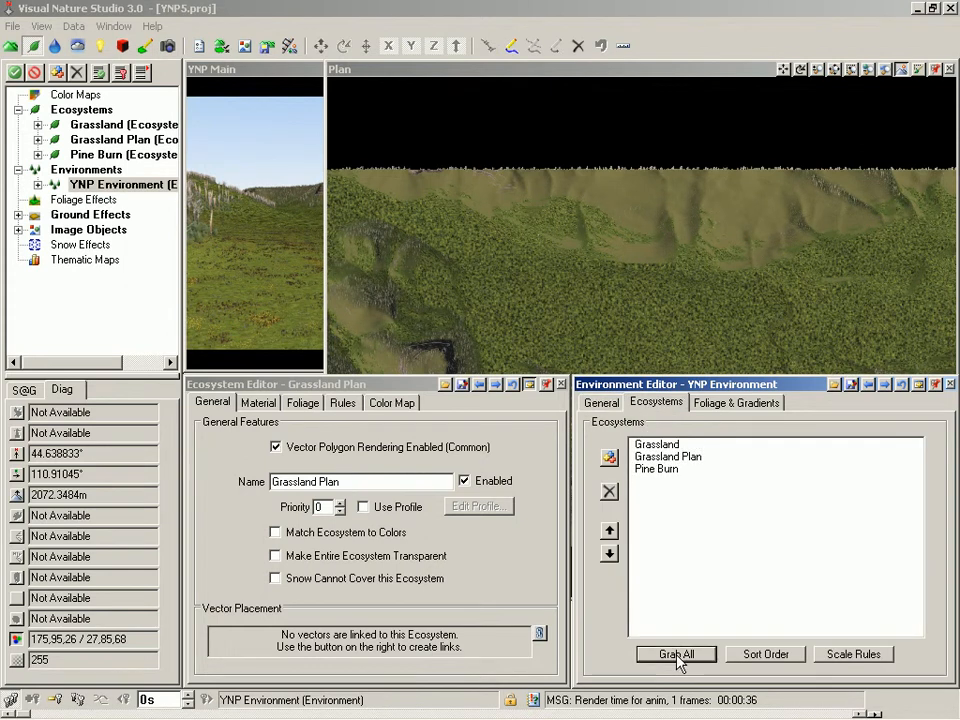
click(665, 462)
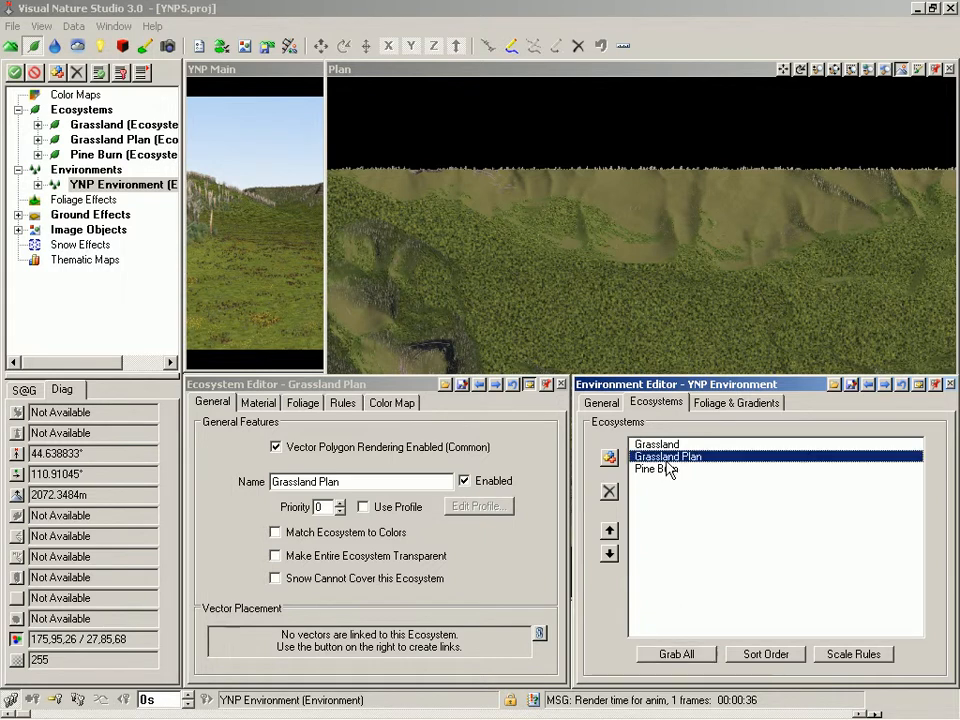
click(610, 531)
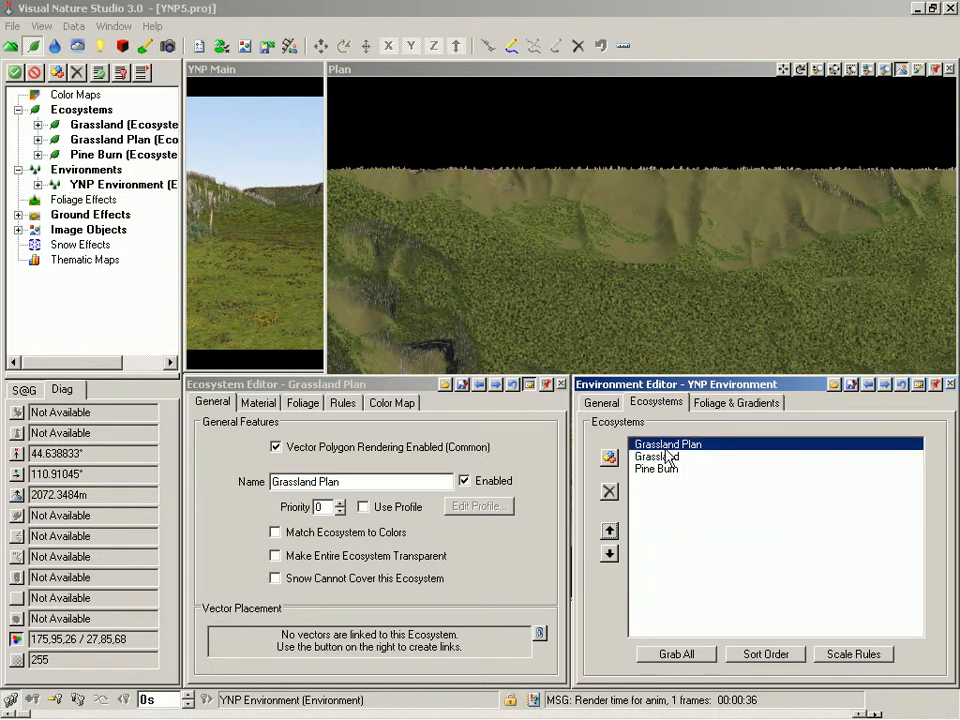
Step: Save the project and render a preview in the Plan view
key(ctrl+s)
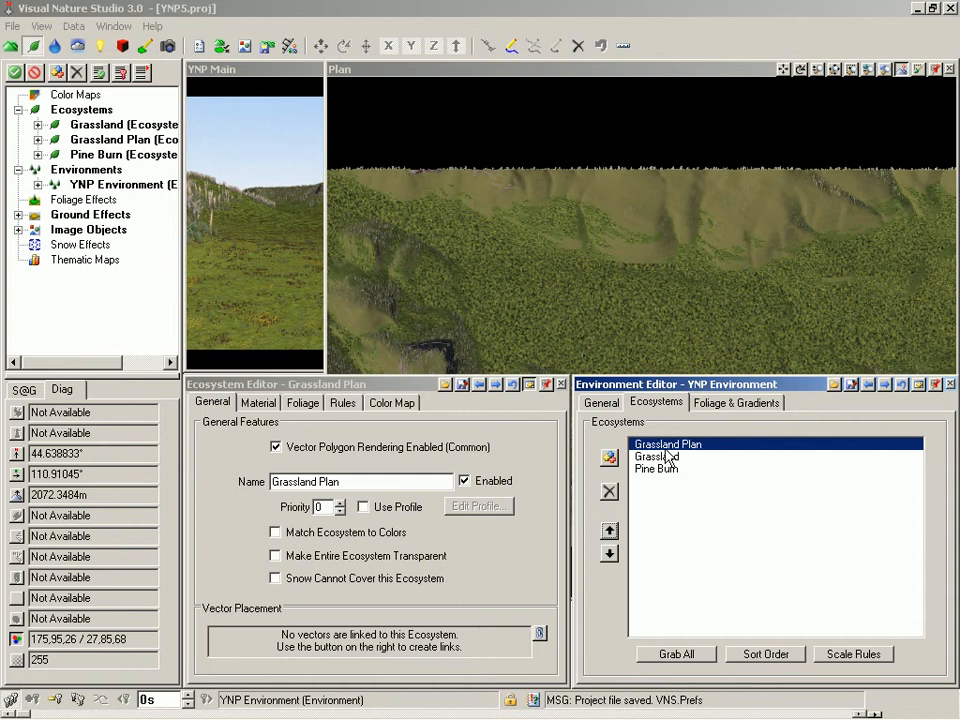
click(623, 335)
key(F9)
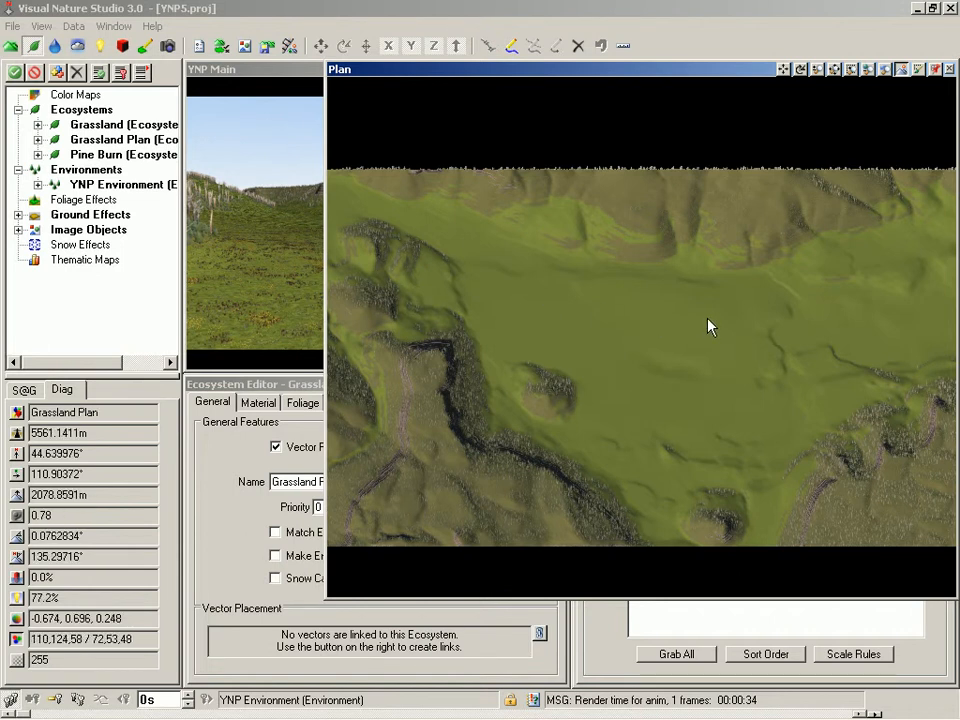
Step: Inspect which ecosystems are rendered at several points across the valley floor in the Plan view
drag(140, 413, 7, 407)
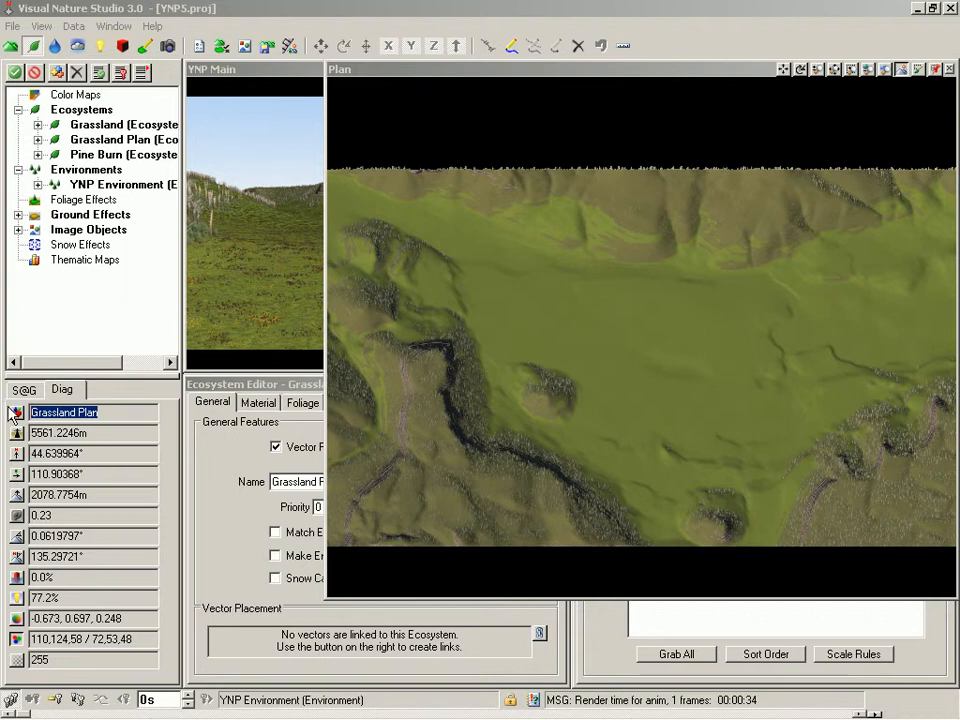
click(635, 213)
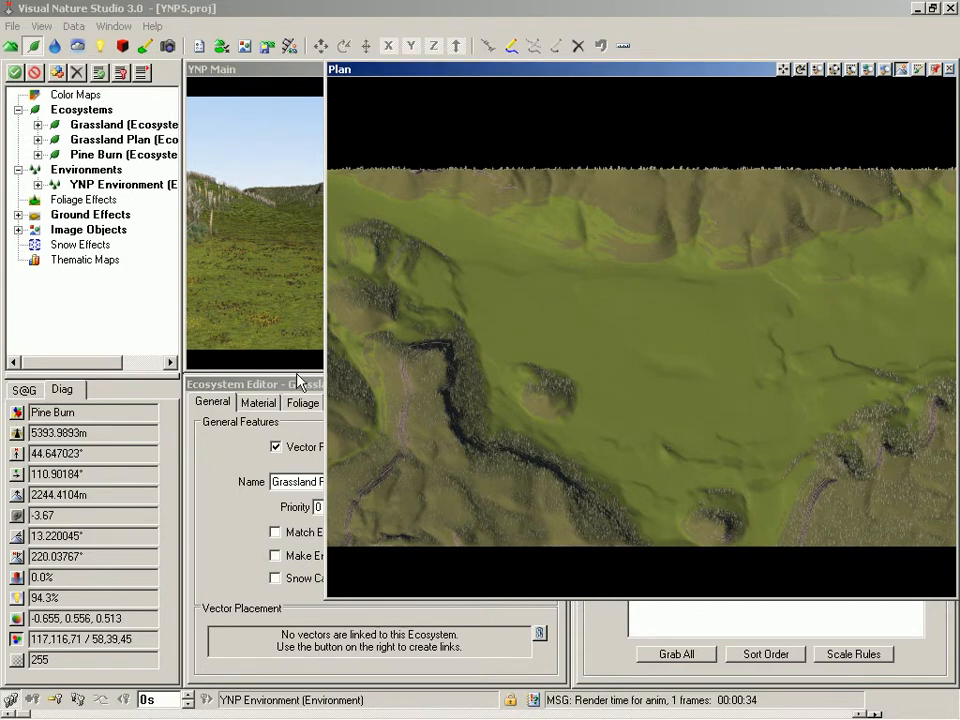
drag(75, 412, 14, 404)
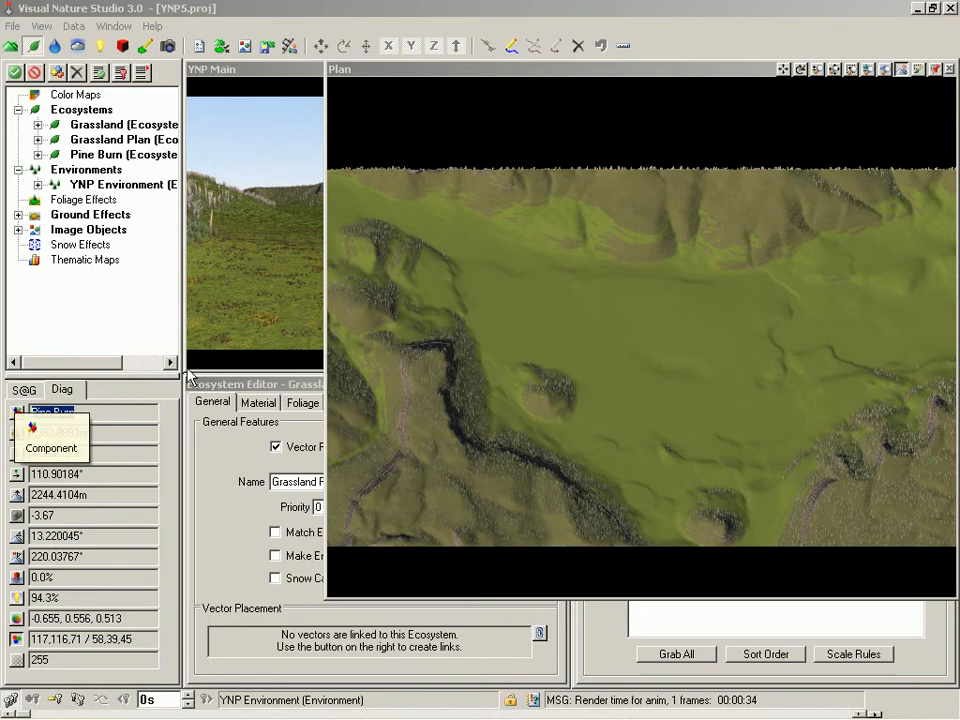
click(519, 196)
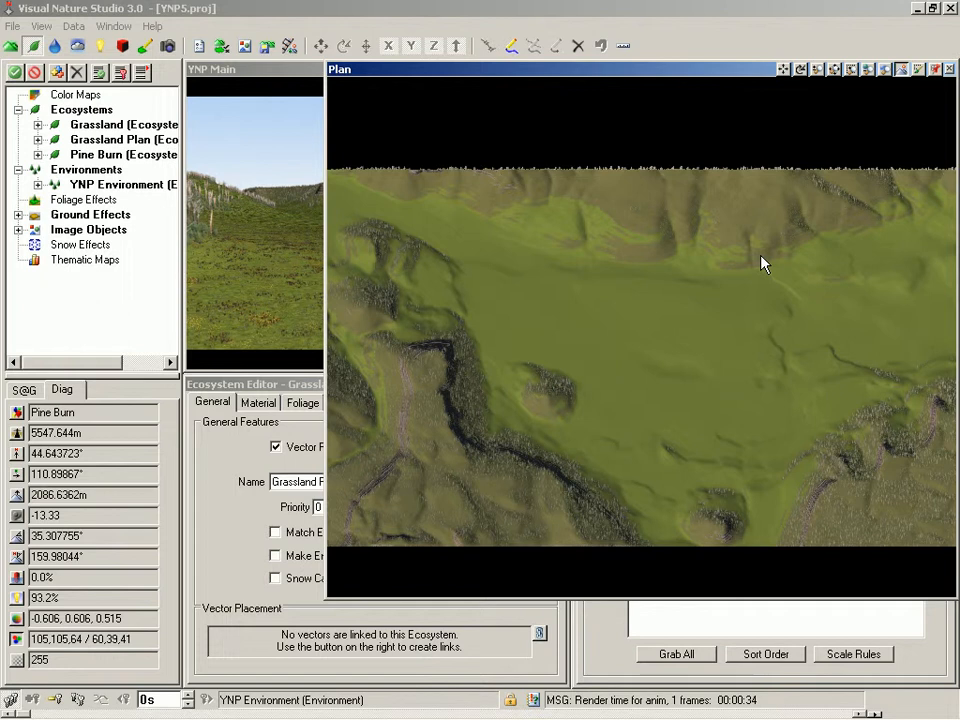
Step: Start creating a new vector for the Pine Burn ecosystem in the Plan view
click(110, 155)
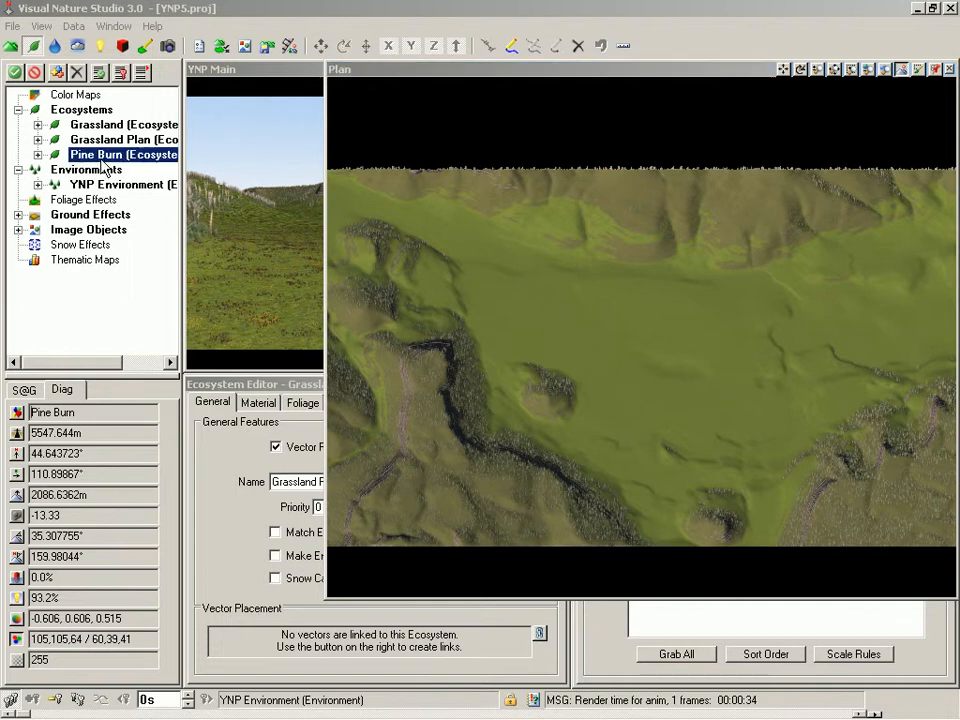
click(508, 48)
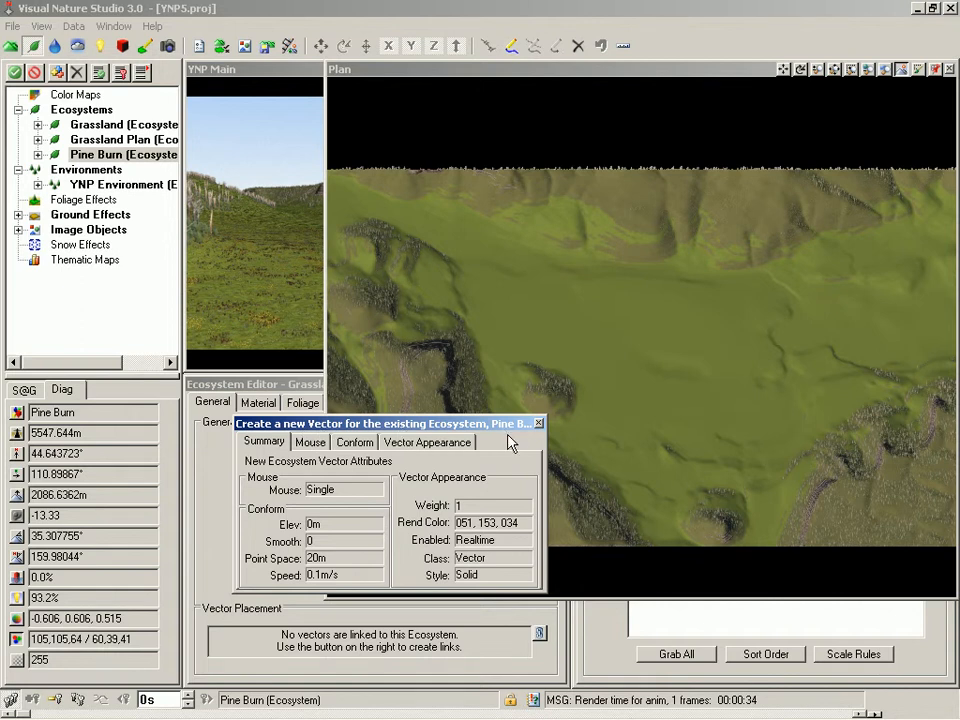
click(546, 291)
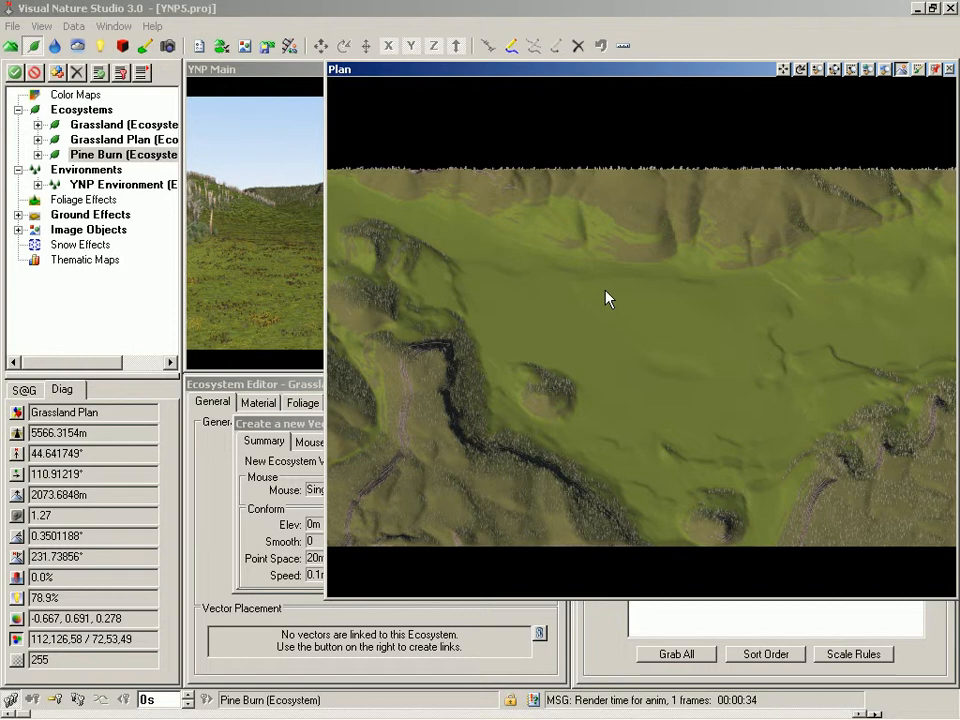
key(Escape)
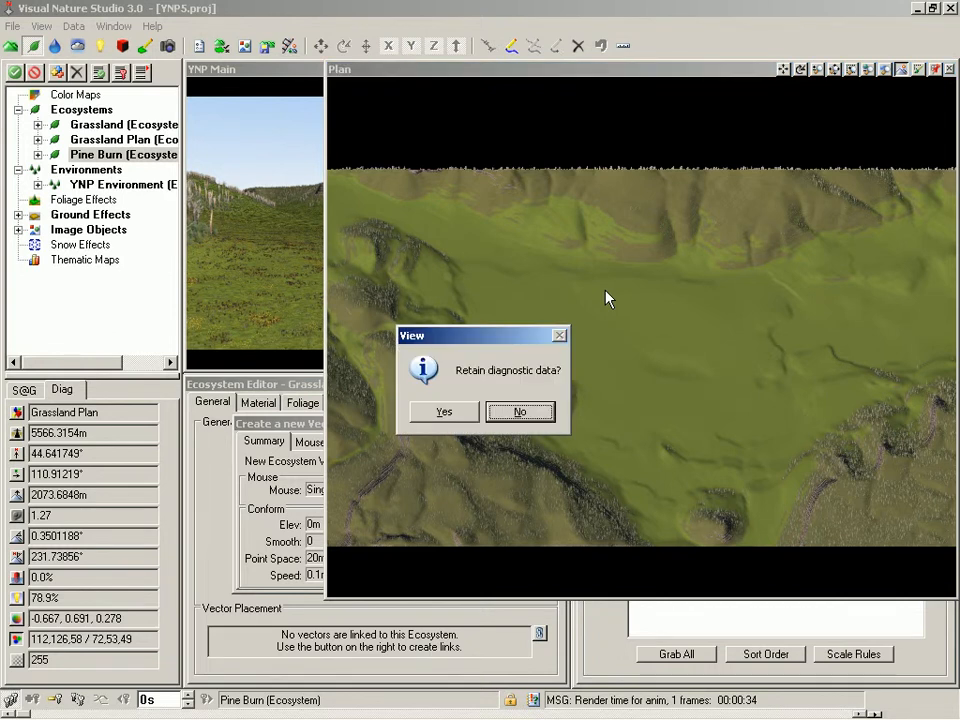
key(Return)
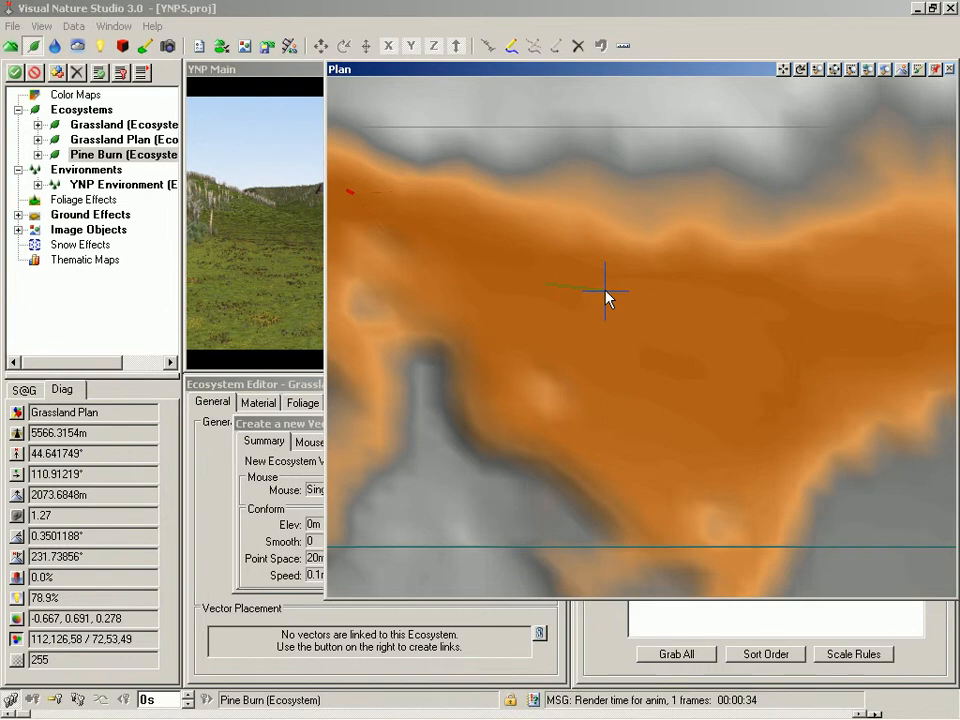
key(space)
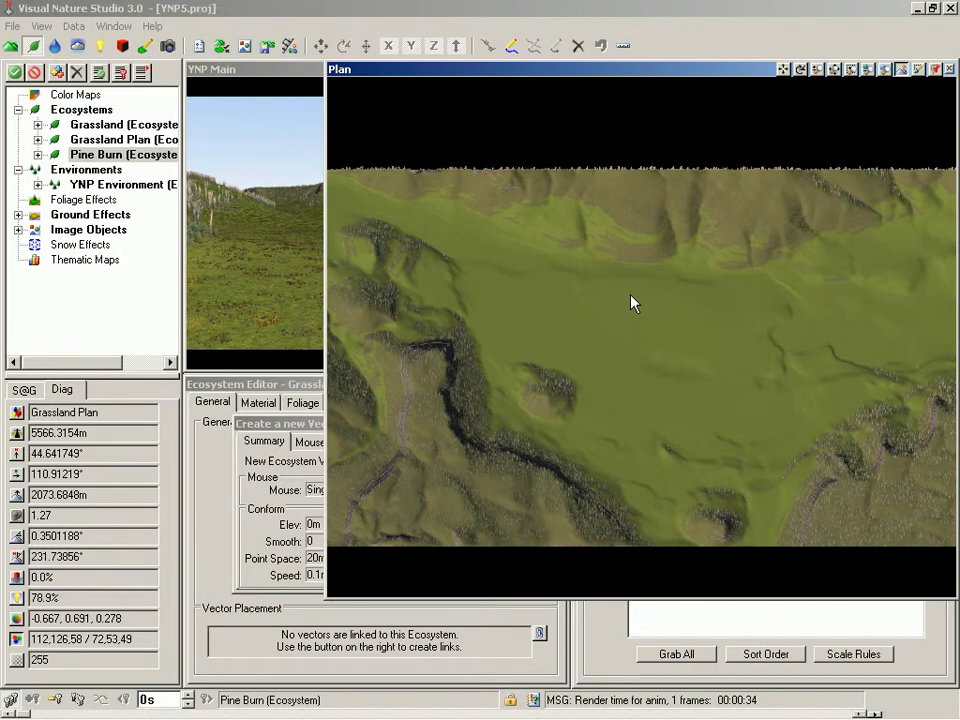
Step: Switch the YNP Main view to a Plan view and move that window out of its dock
click(248, 83)
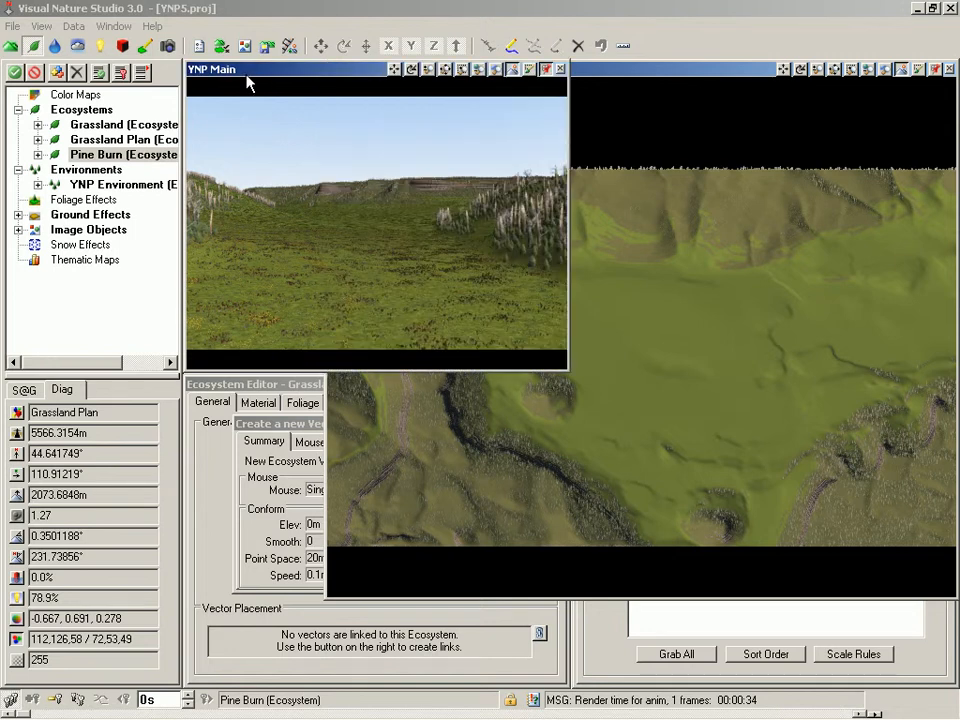
right_click(248, 83)
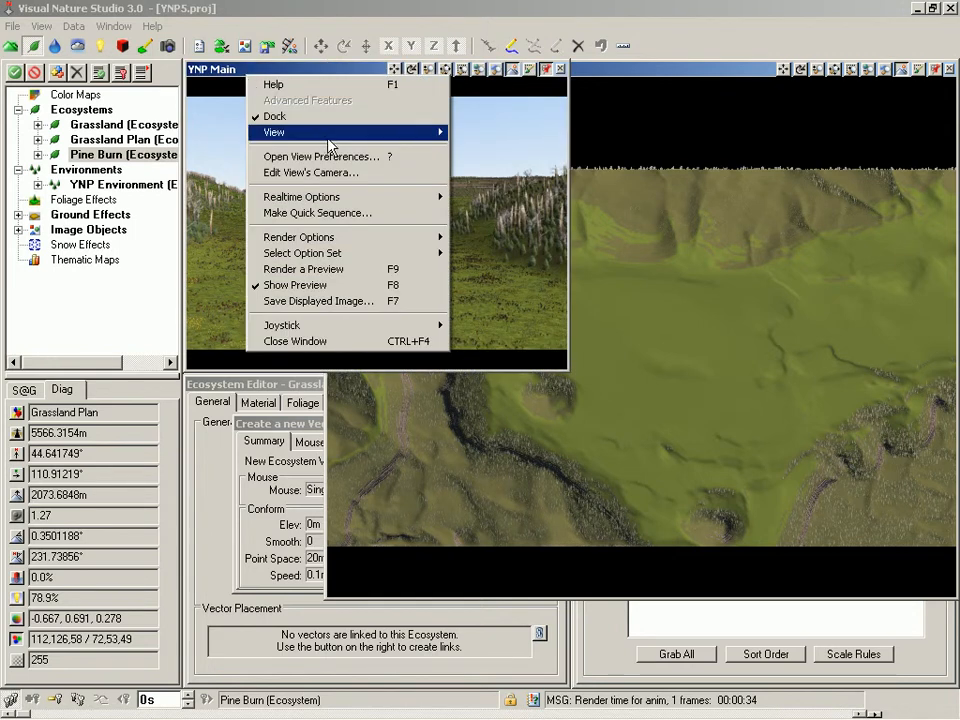
mouse_move(330, 132)
click(472, 148)
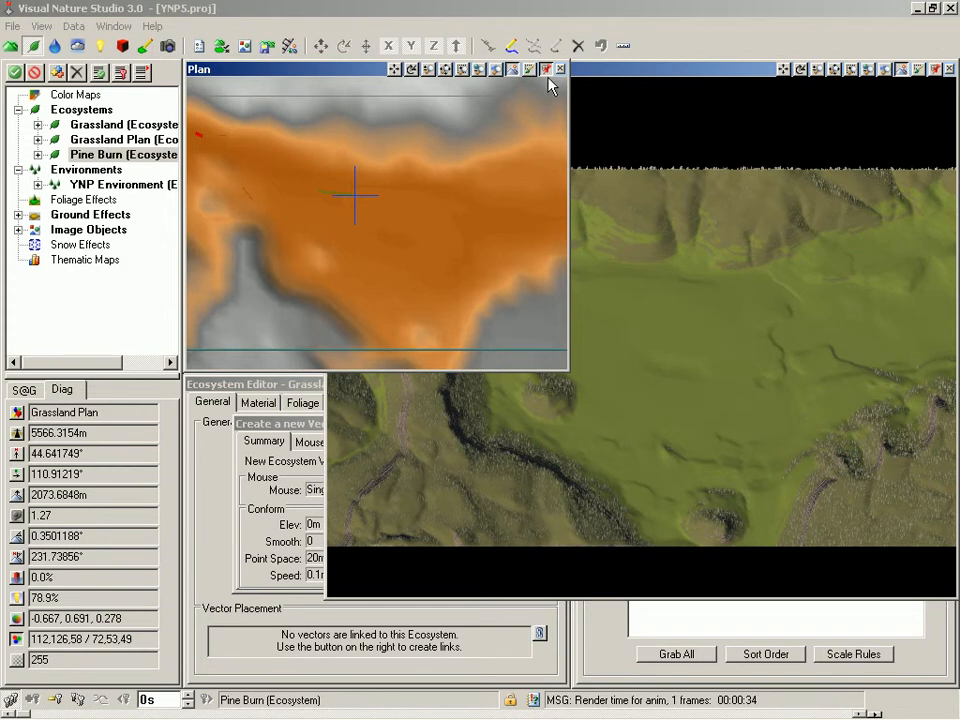
drag(346, 73, 168, 160)
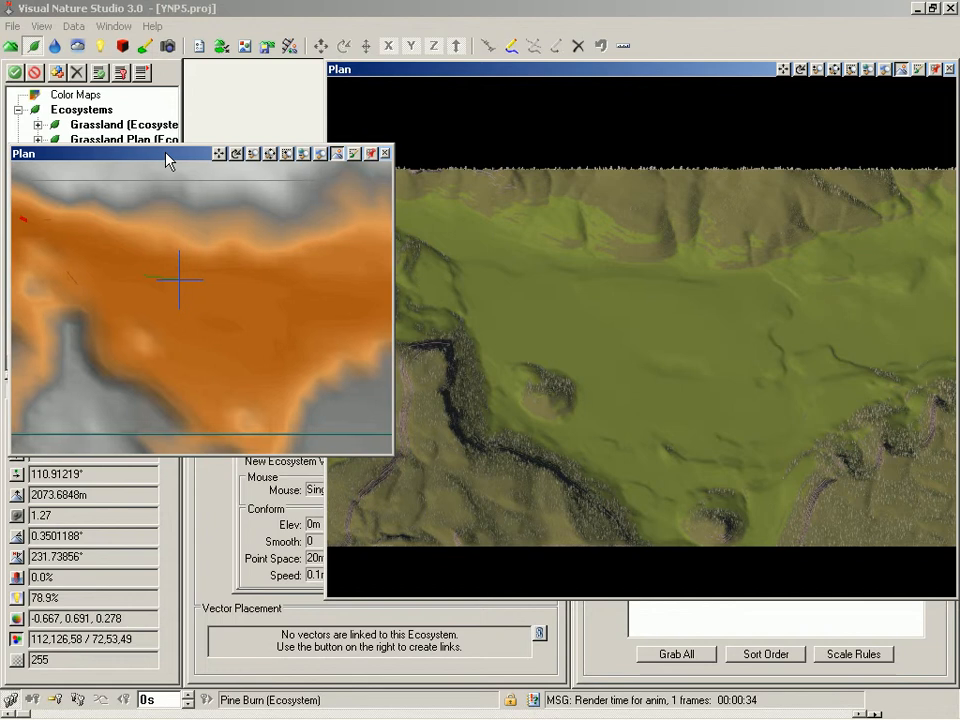
Step: Finish the new vector, name it Forest, and add it to the Pine Burn ecosystem
click(495, 82)
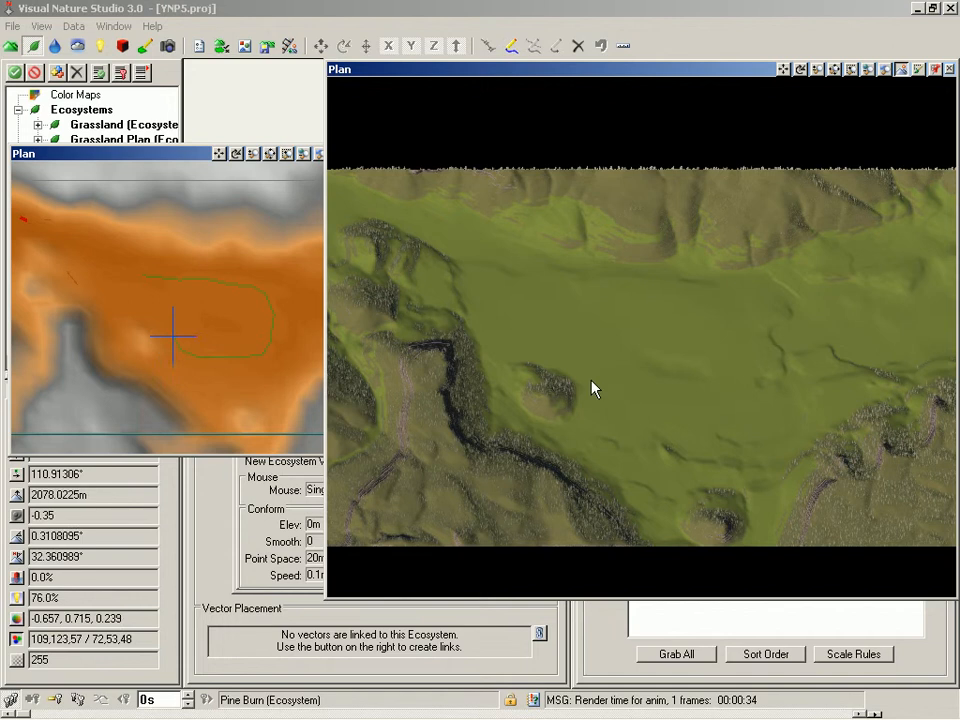
click(536, 286)
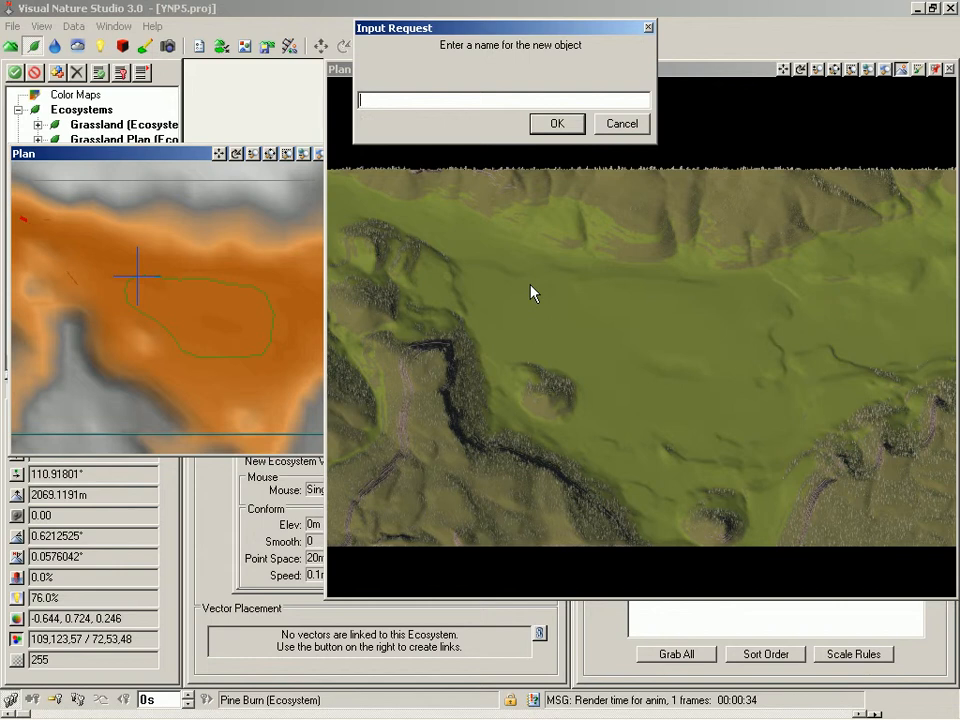
text(Forest)
key(Return)
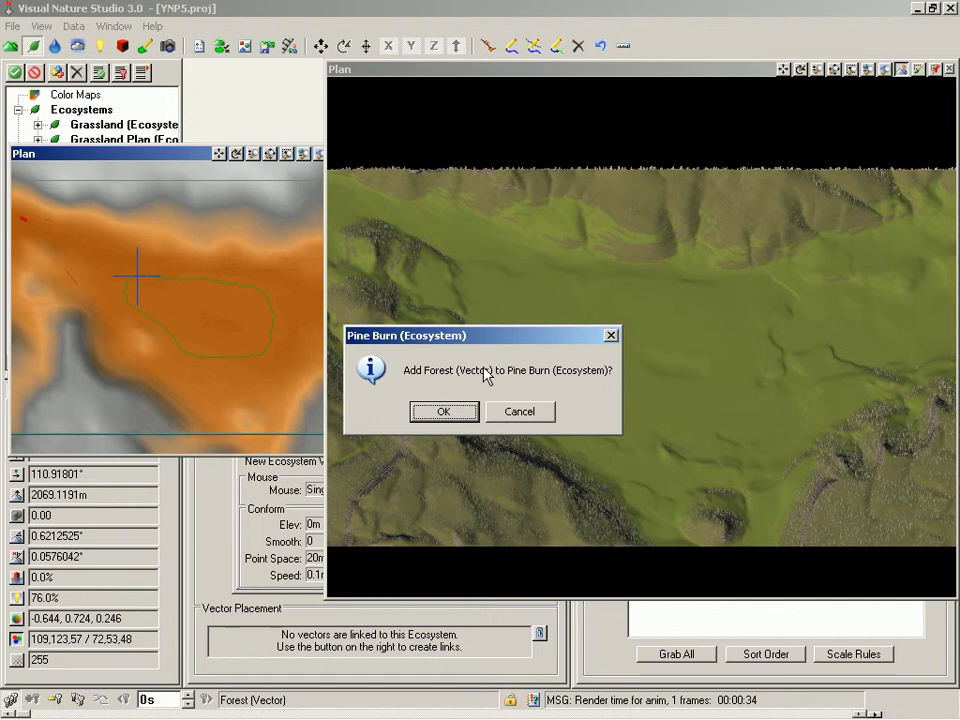
click(444, 412)
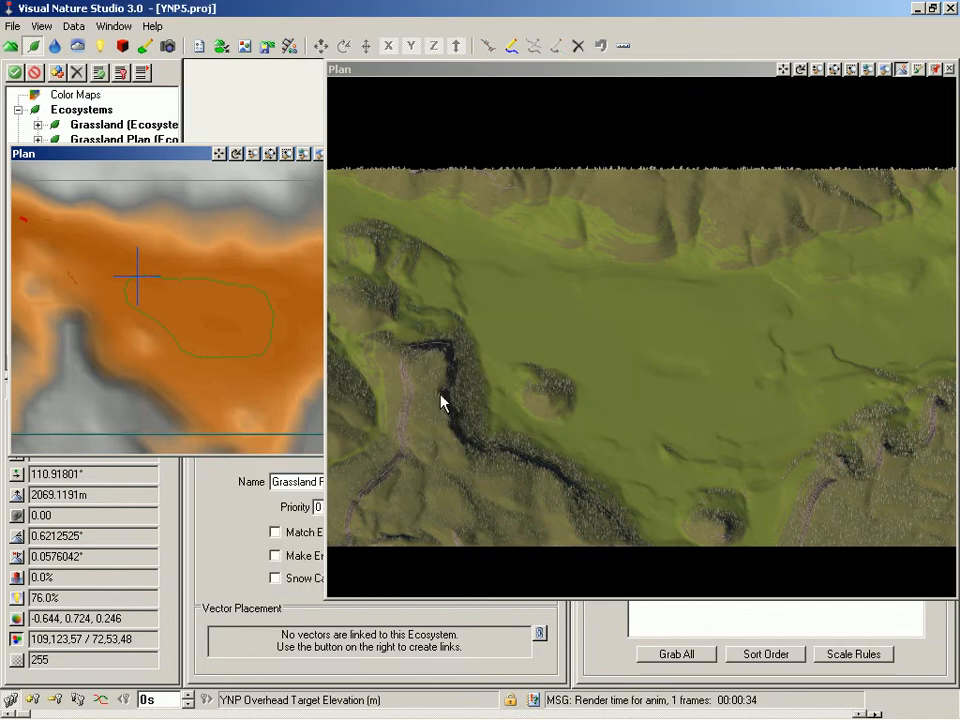
Step: Dock the floating Plan window and render a preview in the second Plan view
click(167, 156)
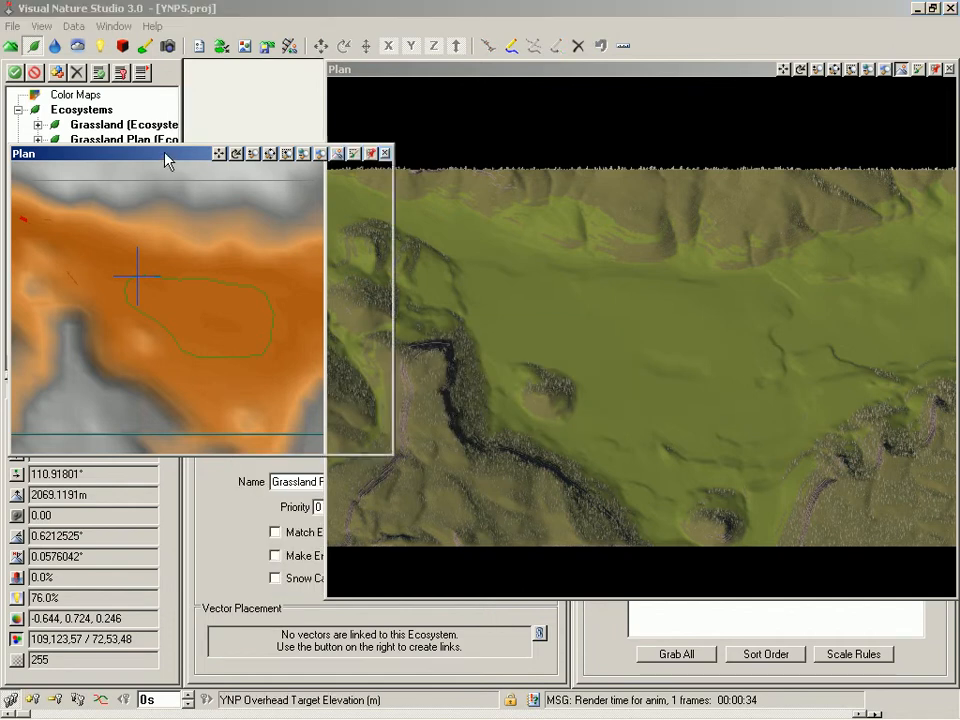
click(371, 154)
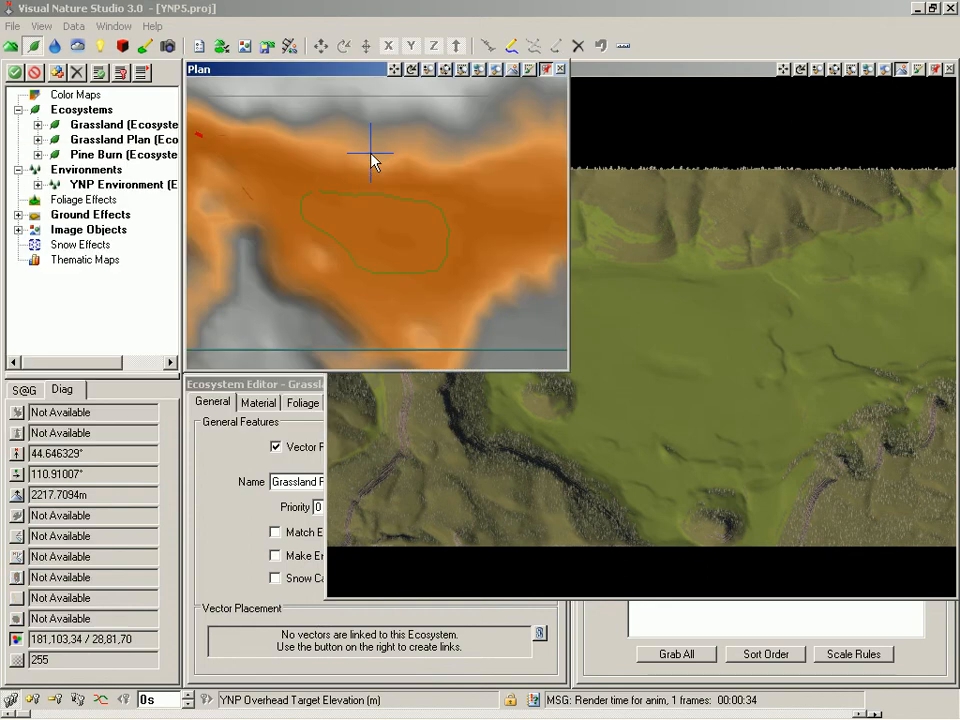
click(604, 80)
right_click(606, 75)
click(630, 111)
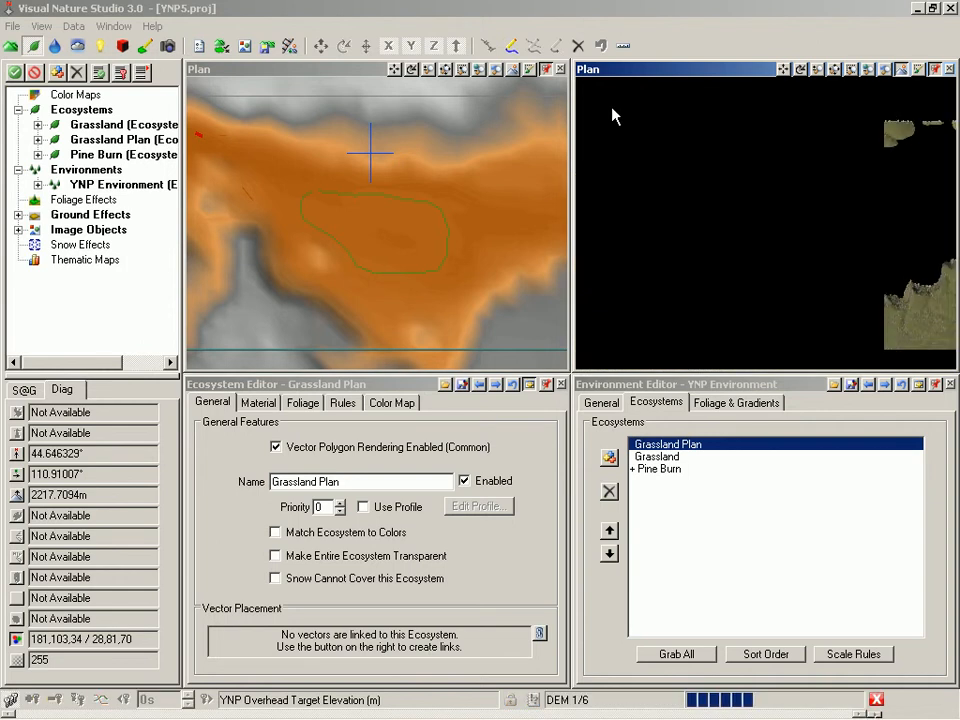
Step: Save the project and render a close-up preview of the Forest vector's edge in the first Plan view
click(341, 78)
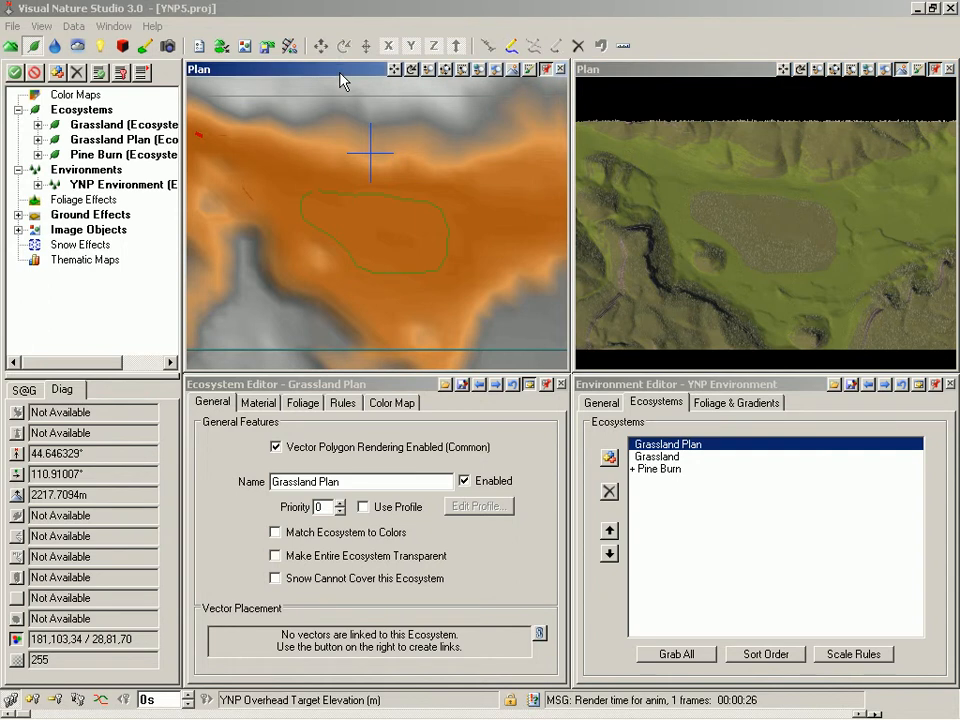
key(plus)
key(plus)
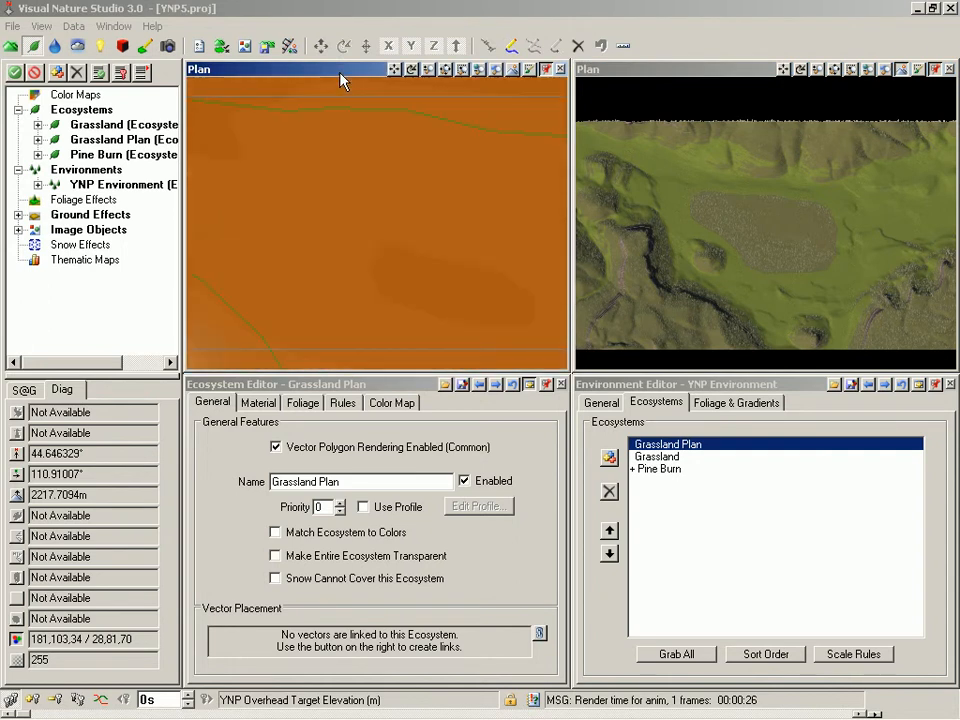
key(plus)
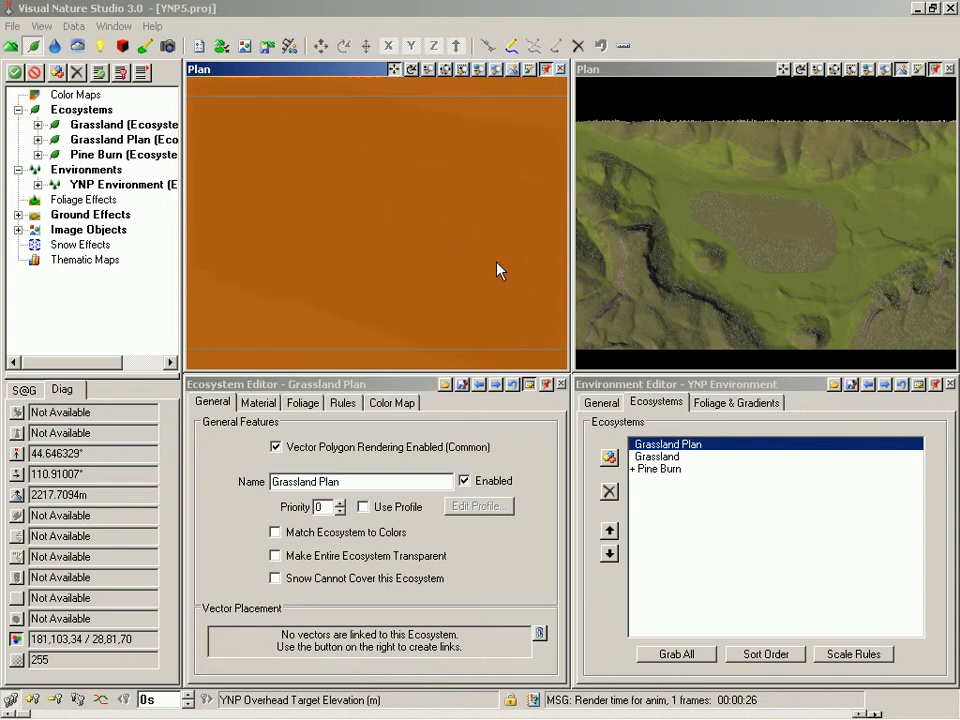
drag(496, 261, 342, 168)
drag(485, 272, 517, 196)
key(ctrl+s)
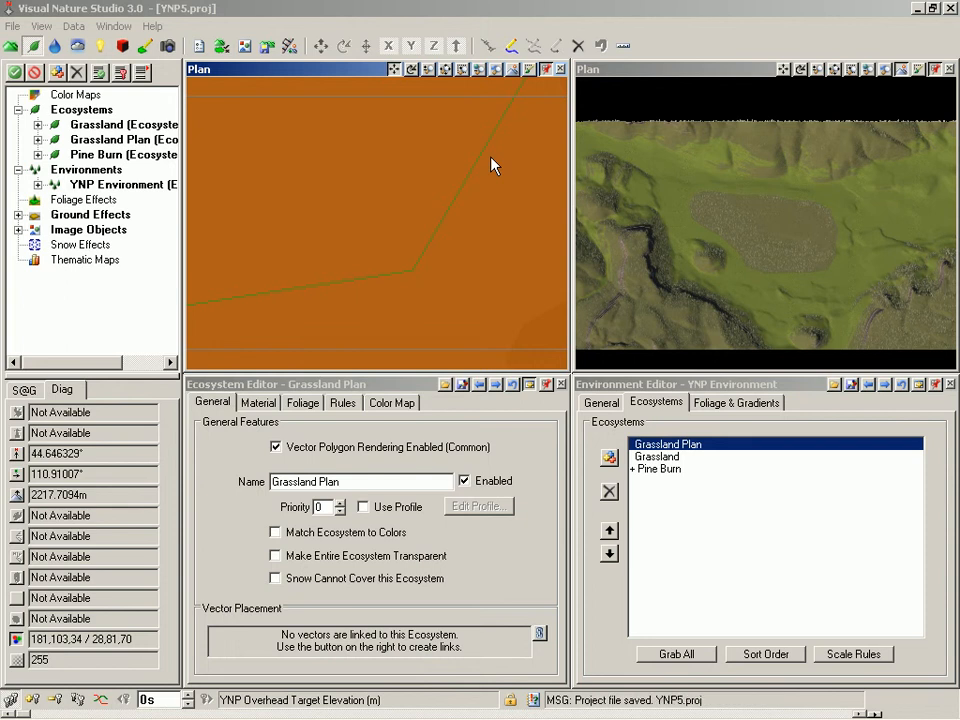
key(F9)
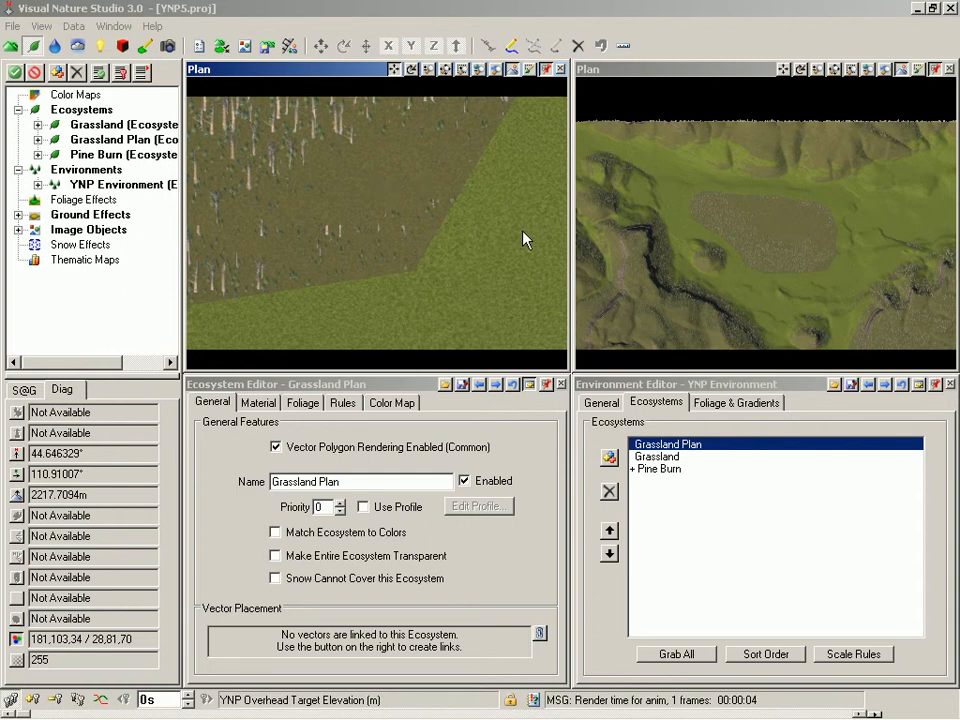
Step: Open the Pine Burn ecosystem from the preview and enable its edge profile
click(501, 281)
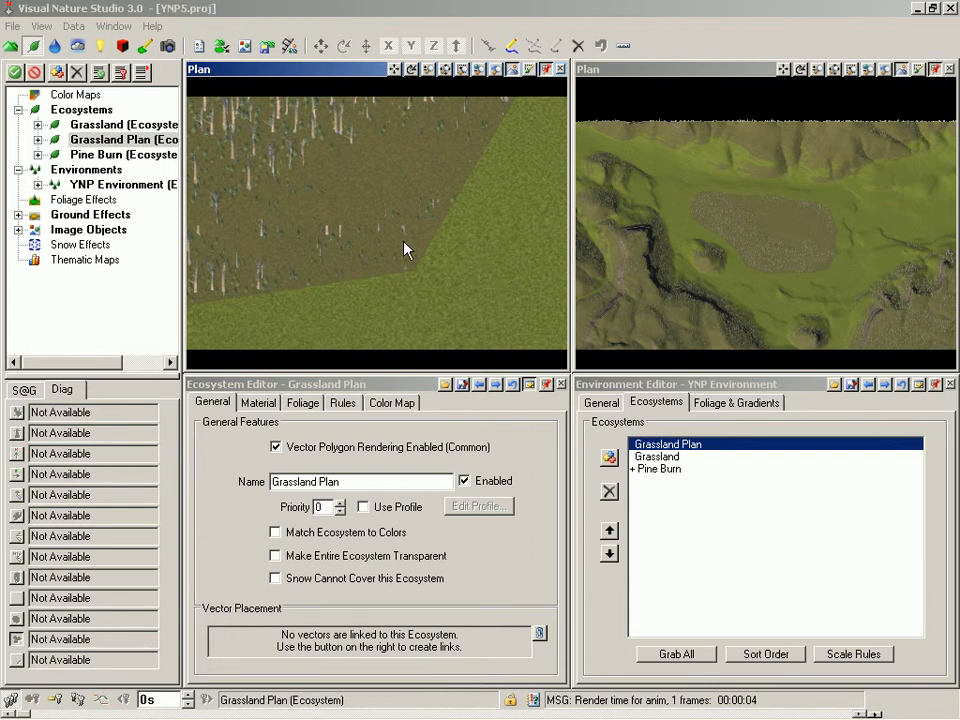
click(358, 211)
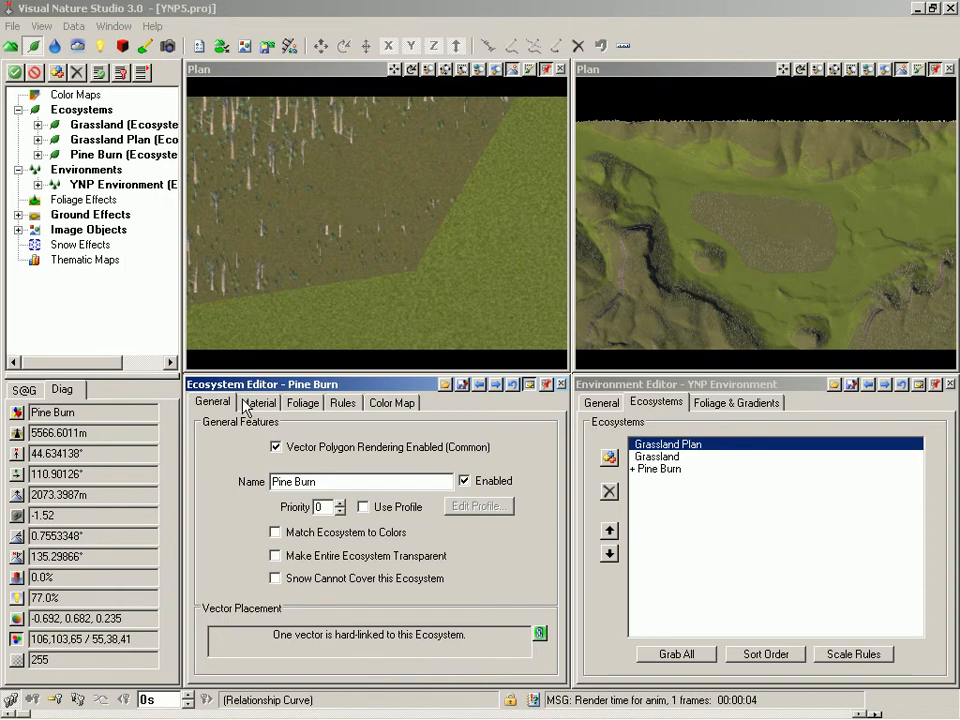
click(364, 509)
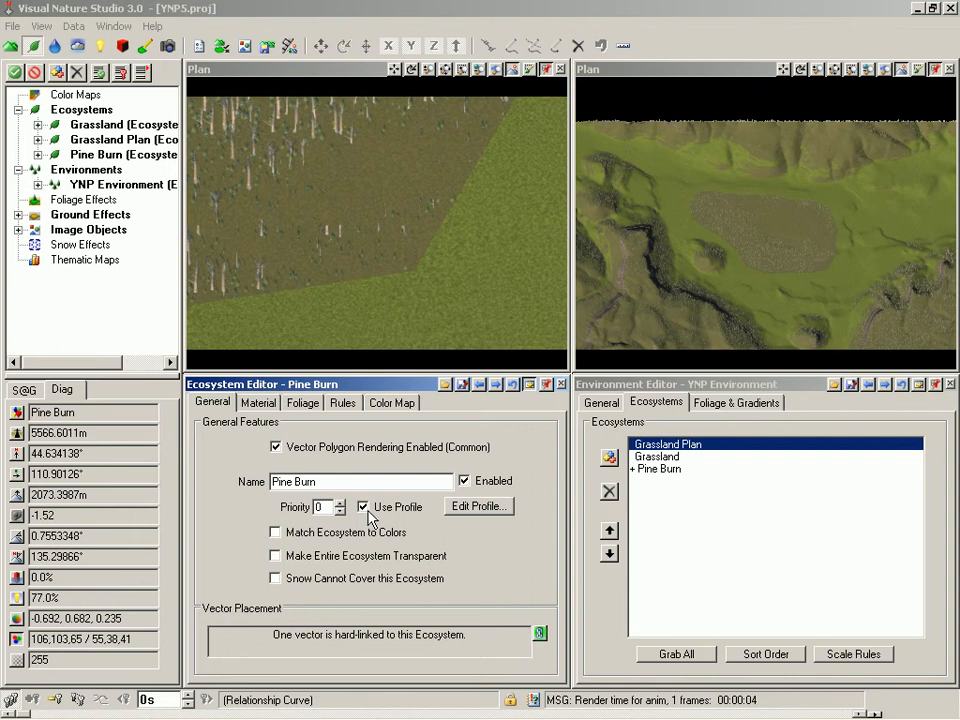
Step: Edit the Pine Burn edge feathering profile, setting the end point's distance to 20 m, and keep it
click(477, 508)
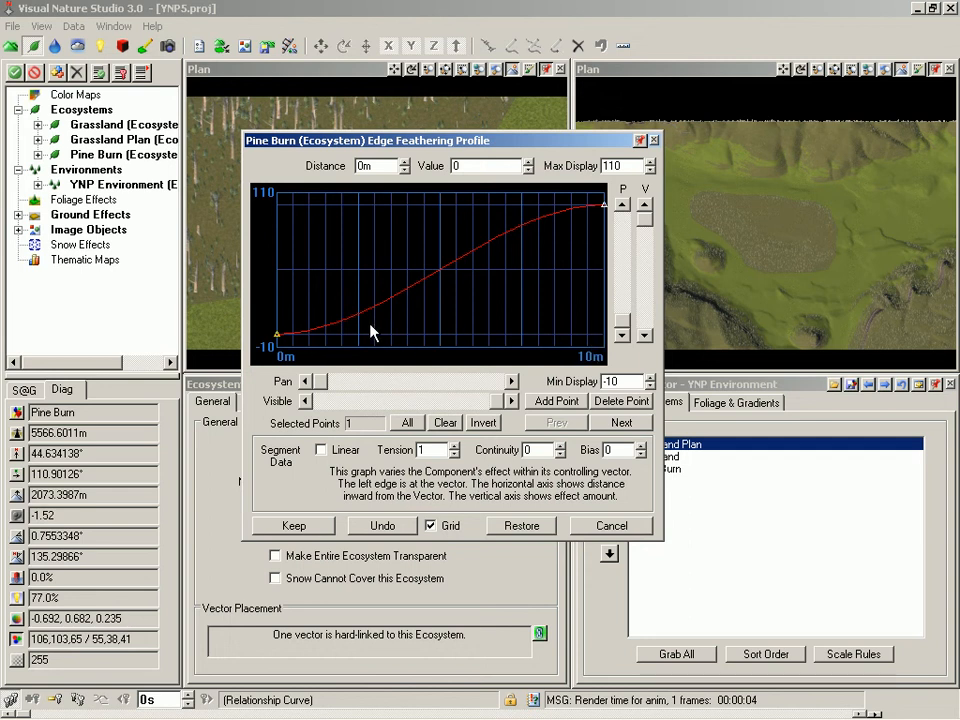
drag(372, 168, 352, 169)
drag(460, 167, 441, 169)
click(604, 206)
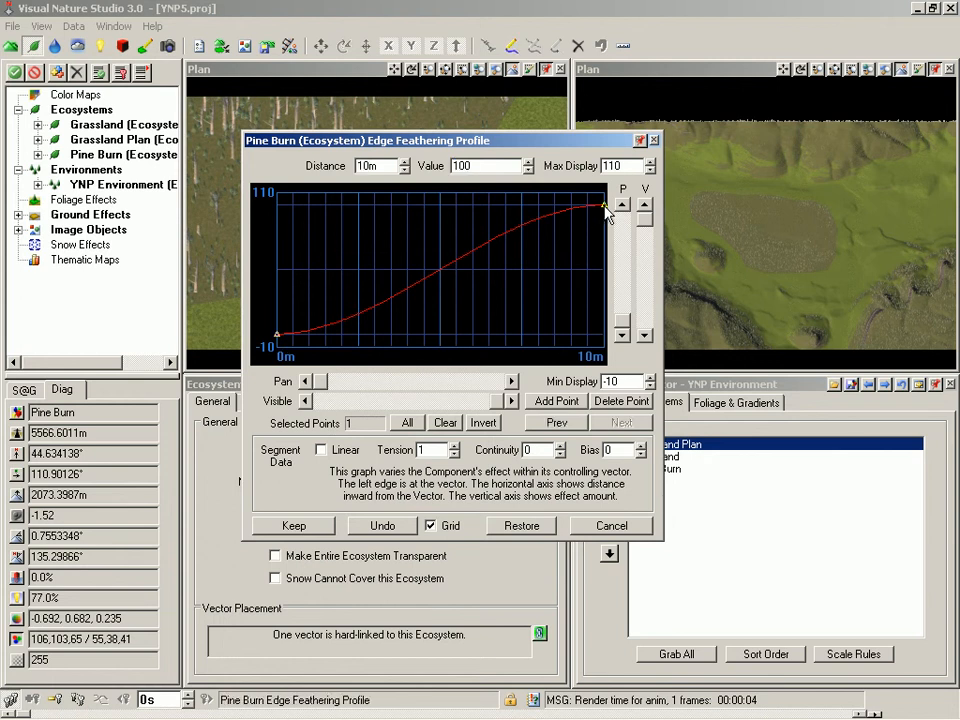
drag(385, 164, 336, 162)
drag(490, 166, 427, 170)
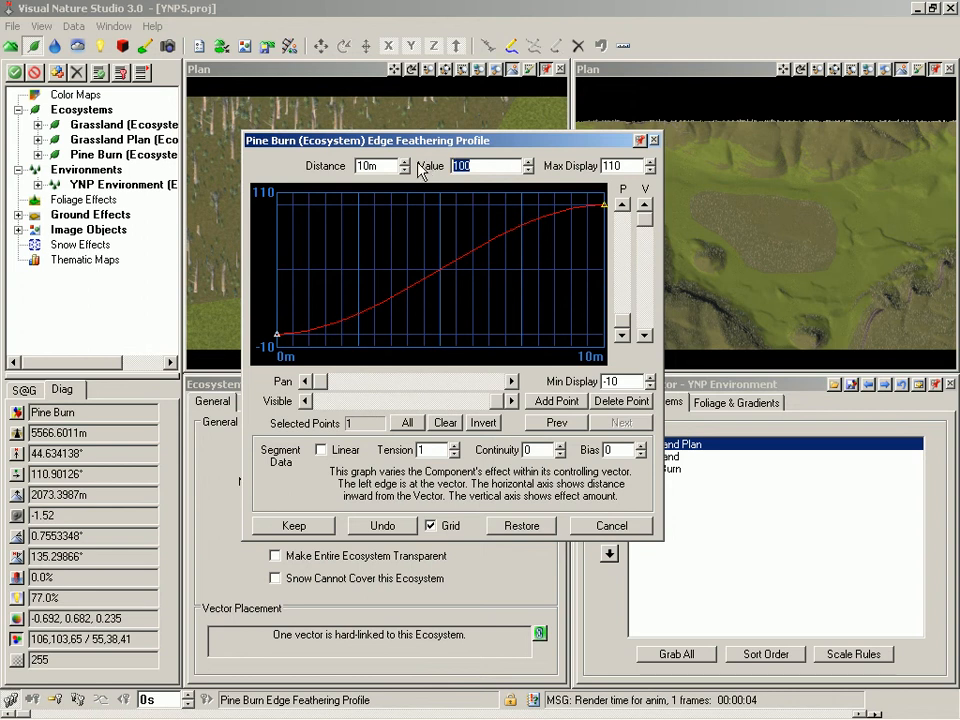
click(389, 166)
drag(389, 166, 338, 168)
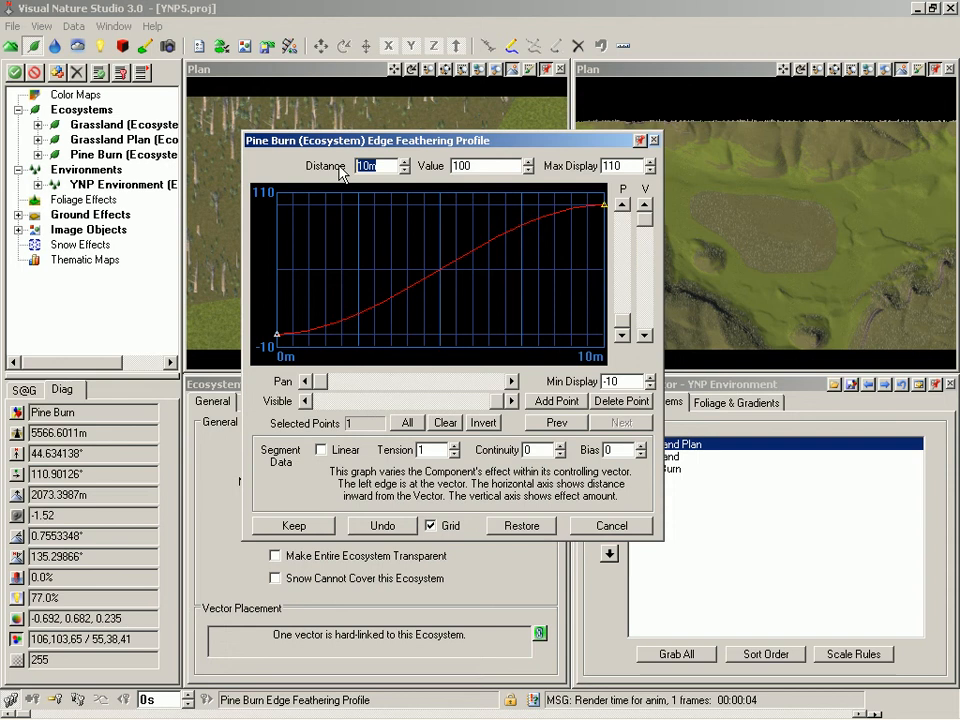
text(20)
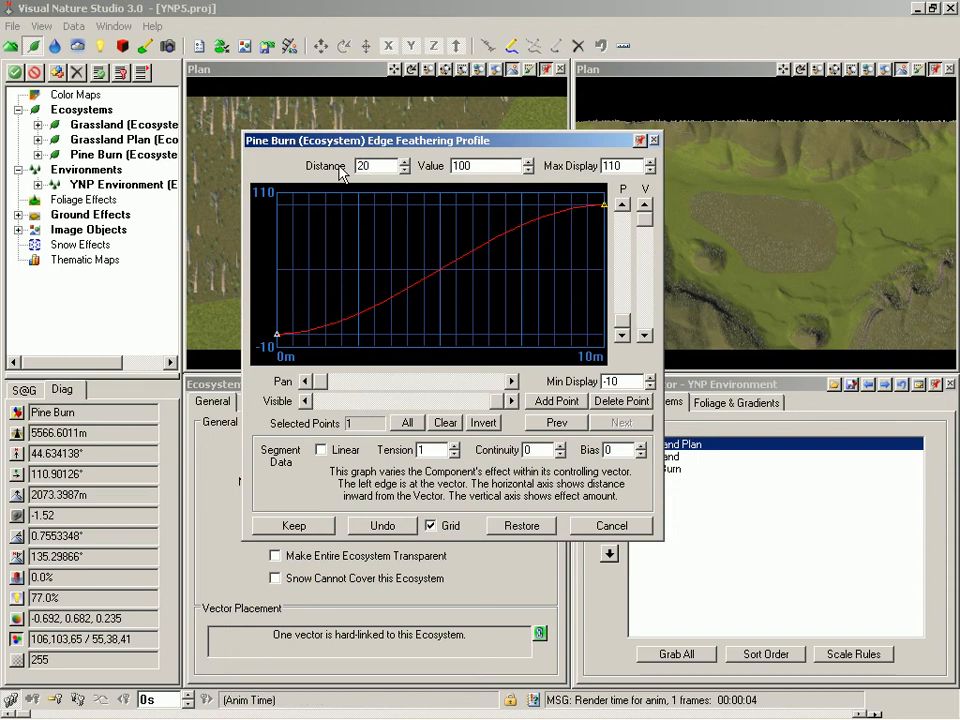
key(Tab)
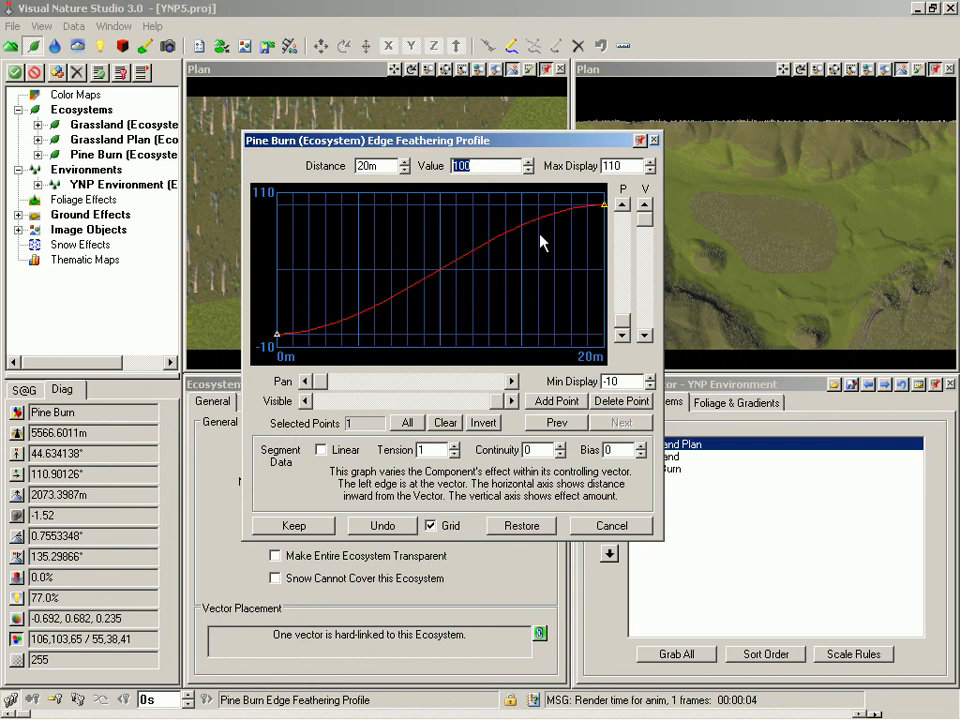
click(294, 526)
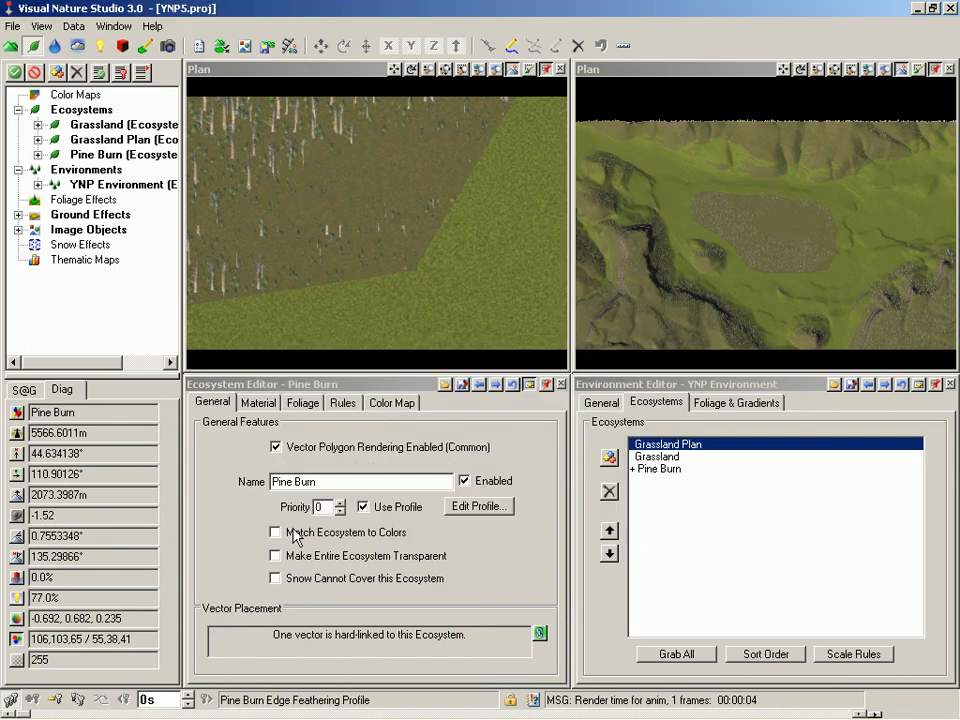
Step: Switch the first Plan view back to the YNP Main camera
click(670, 80)
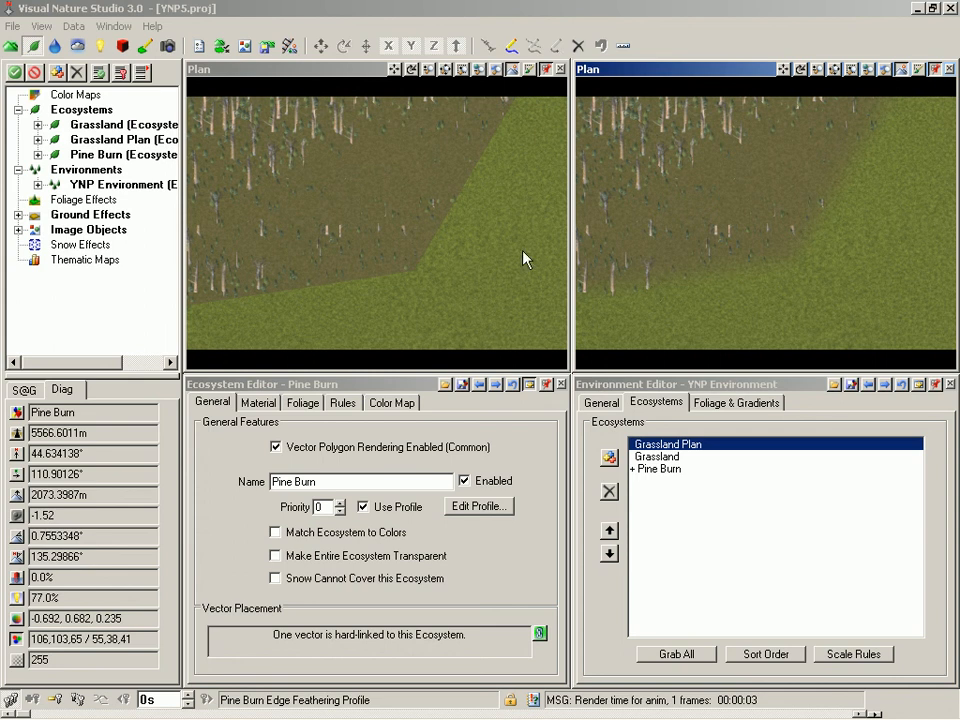
right_click(312, 79)
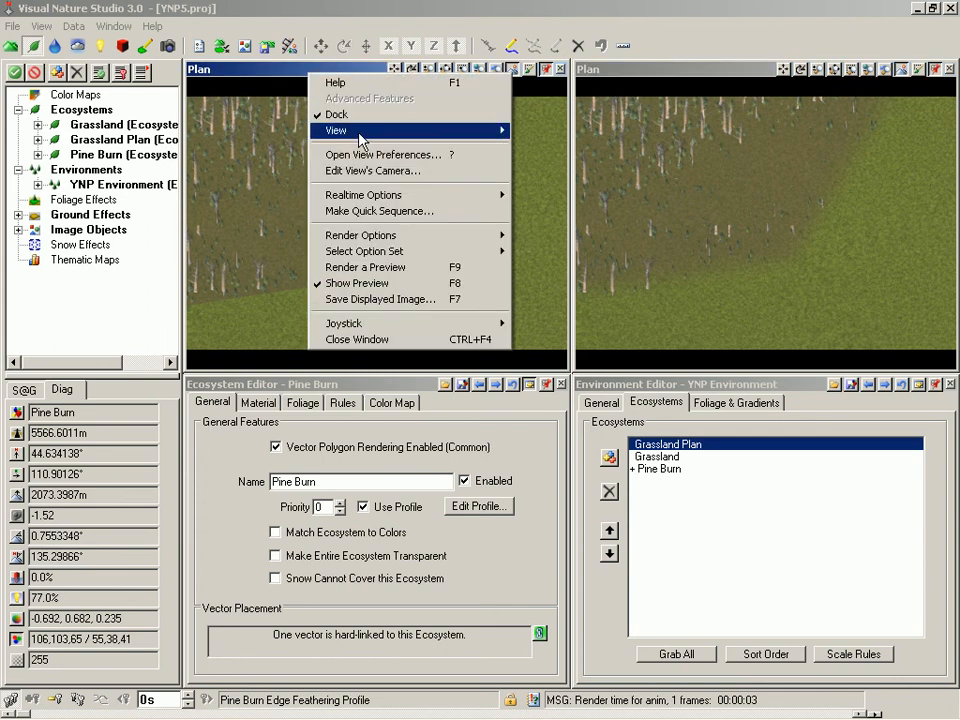
mouse_move(362, 135)
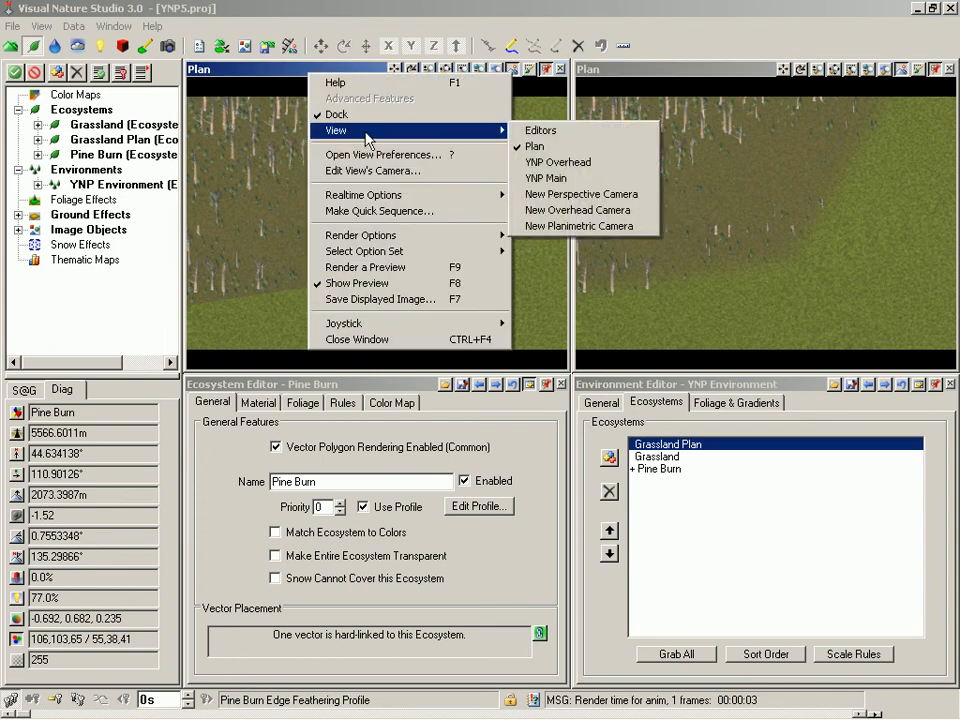
click(588, 185)
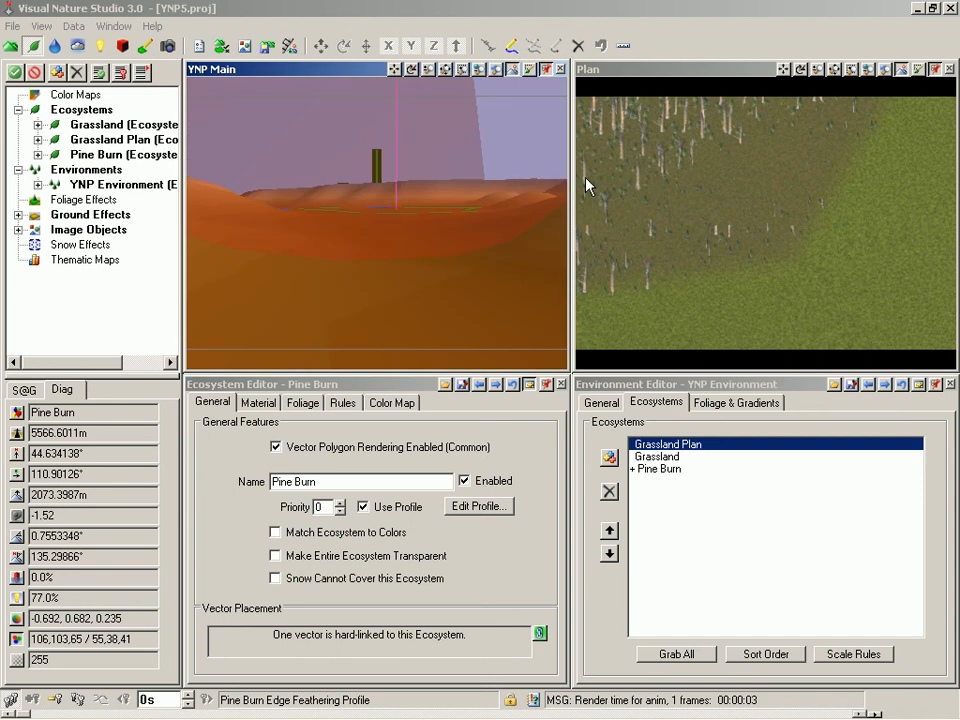
Step: Disable the Grassland Plan ecosystem and save the project
click(496, 386)
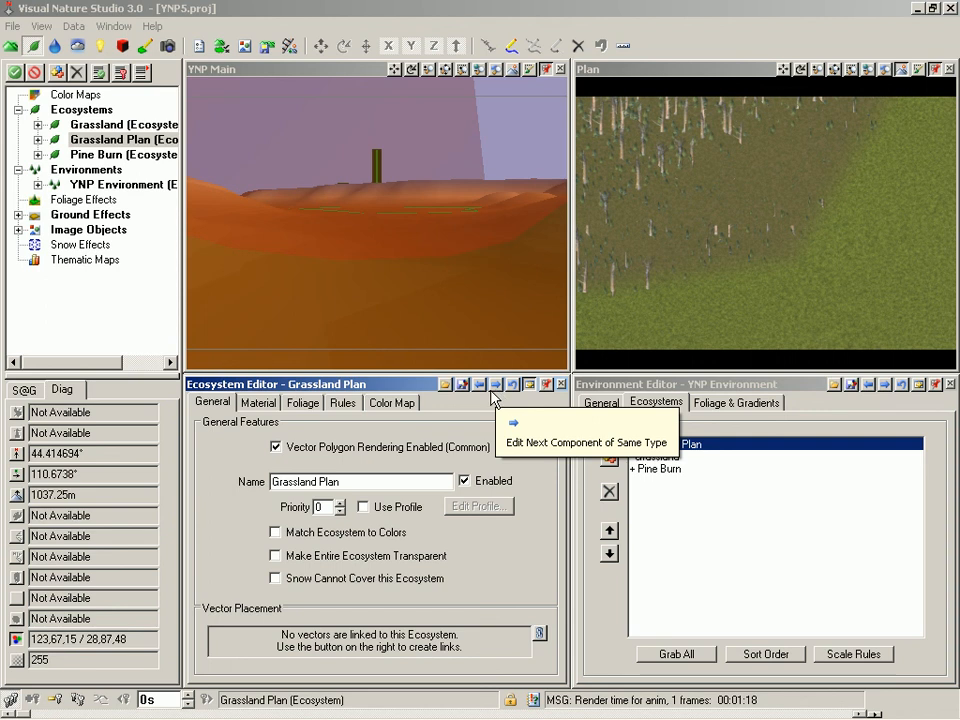
click(465, 481)
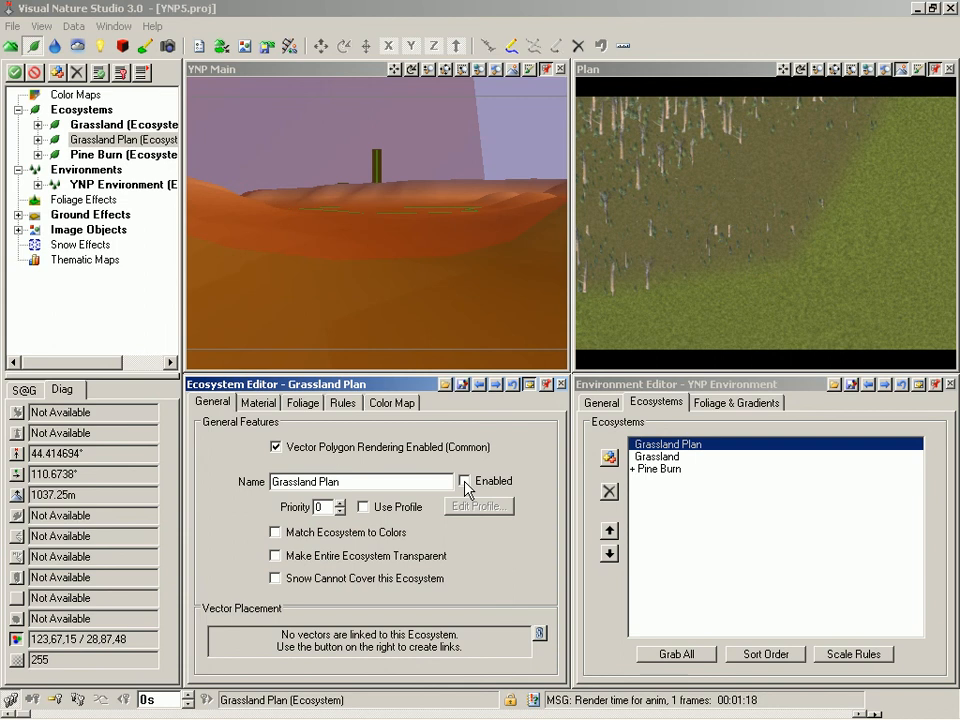
key(ctrl+s)
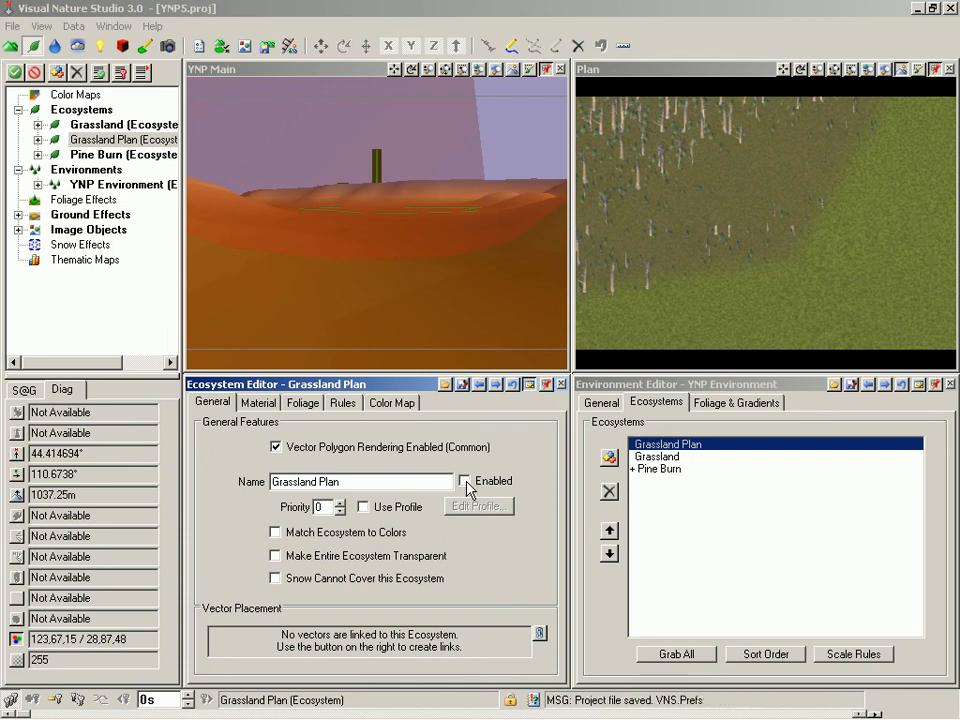
click(333, 82)
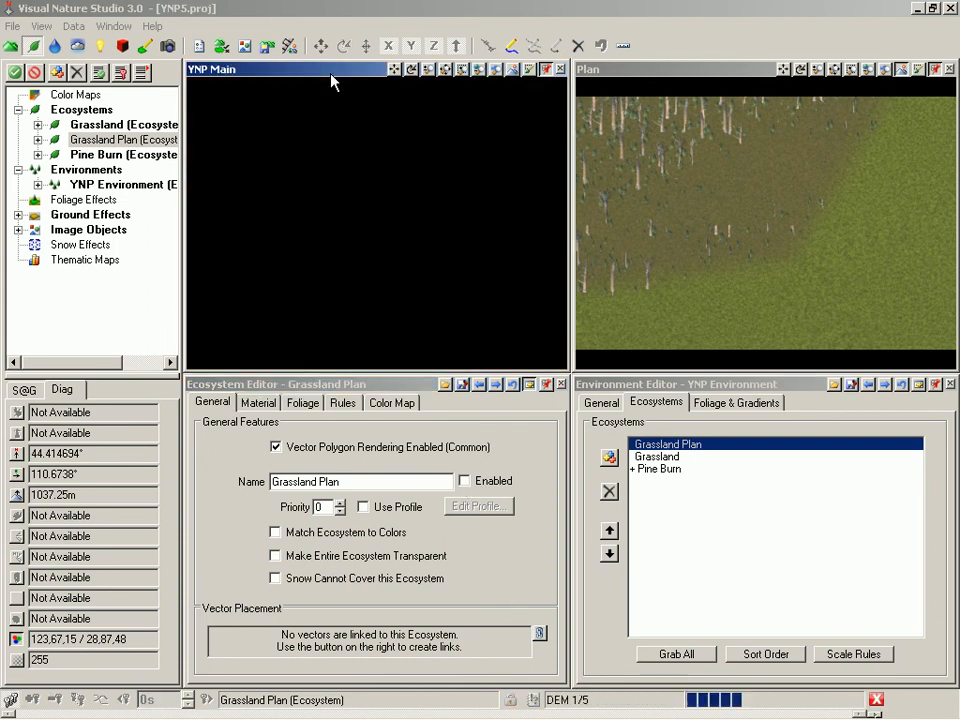